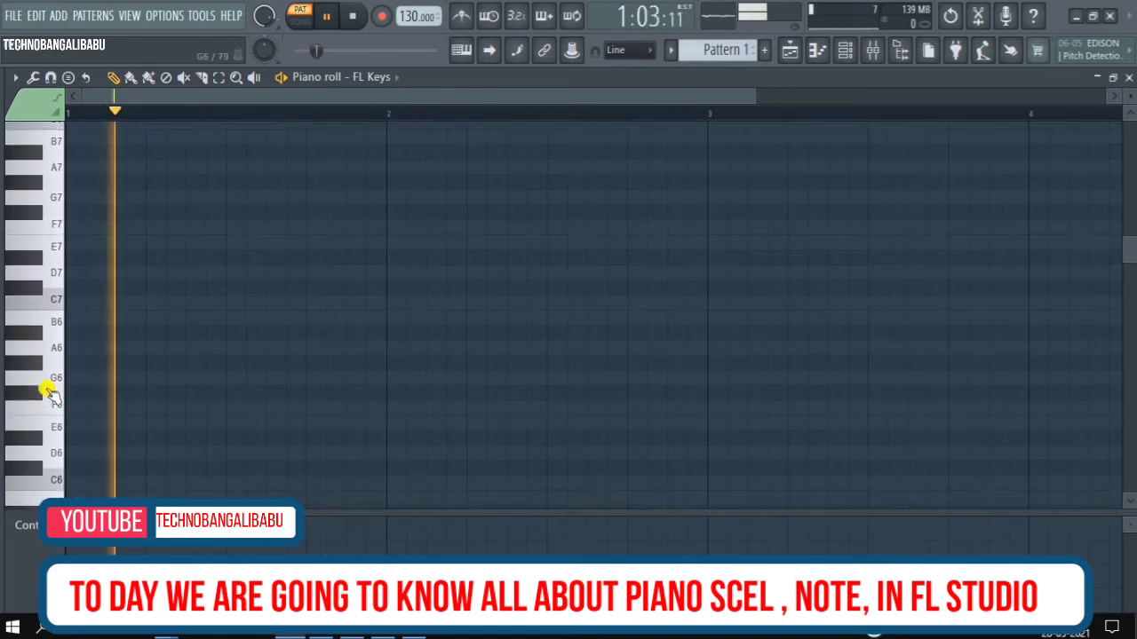
Examine the piano roll's full keyboard range from the lowest octave at C0 up to B10.
scroll(51, 391, "up", 5)
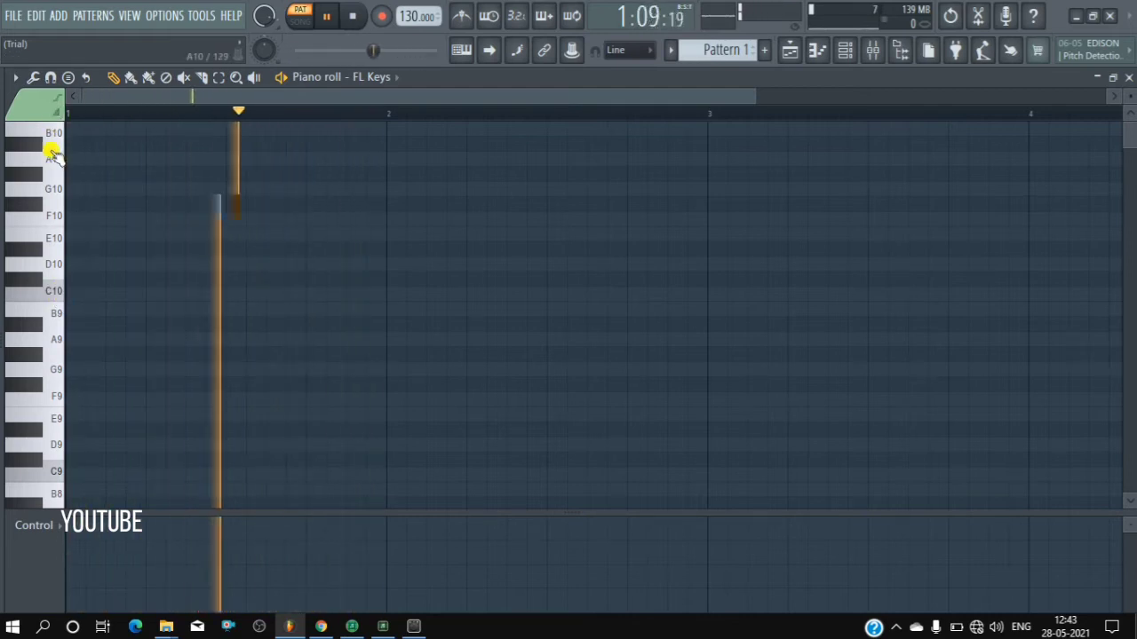
scroll(55, 284, "down", 10)
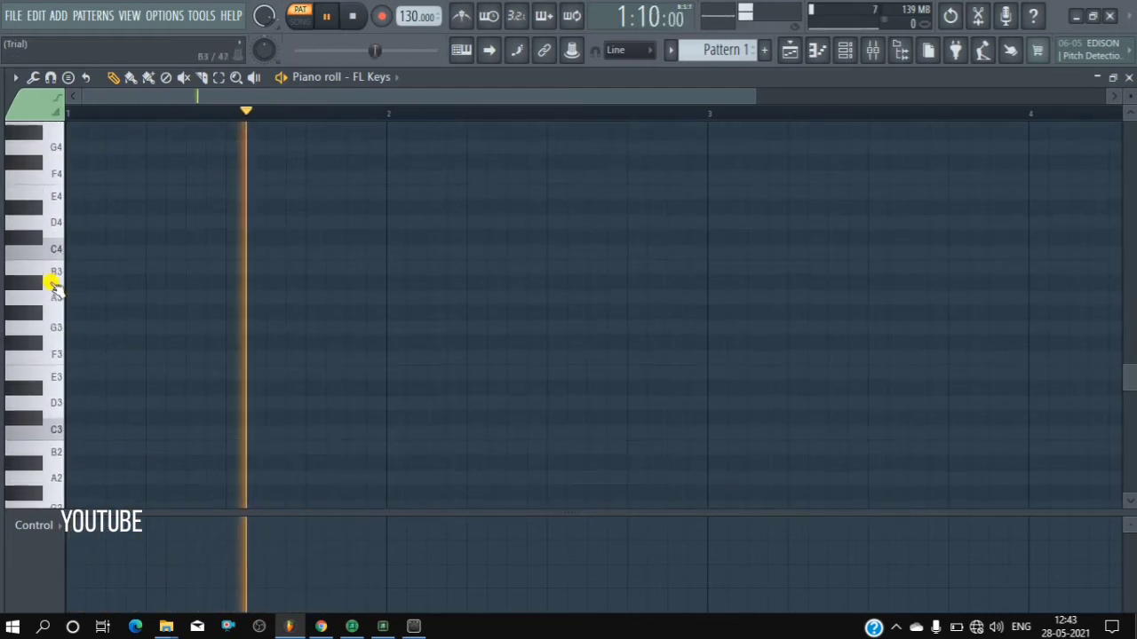
scroll(55, 284, "down", 20)
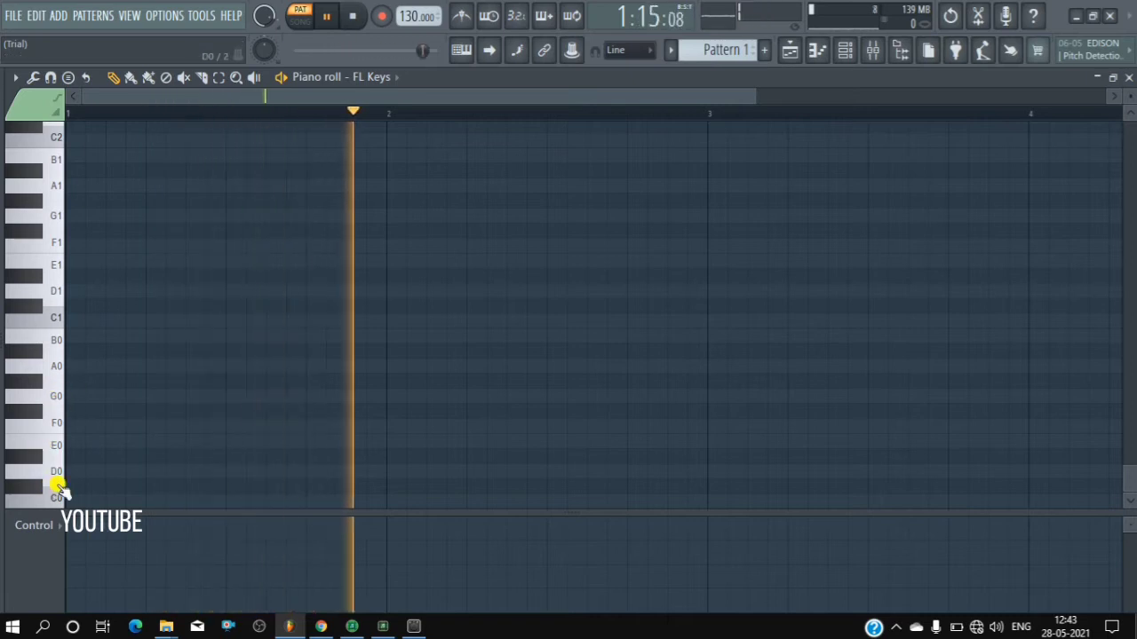
scroll(56, 264, "up", 10)
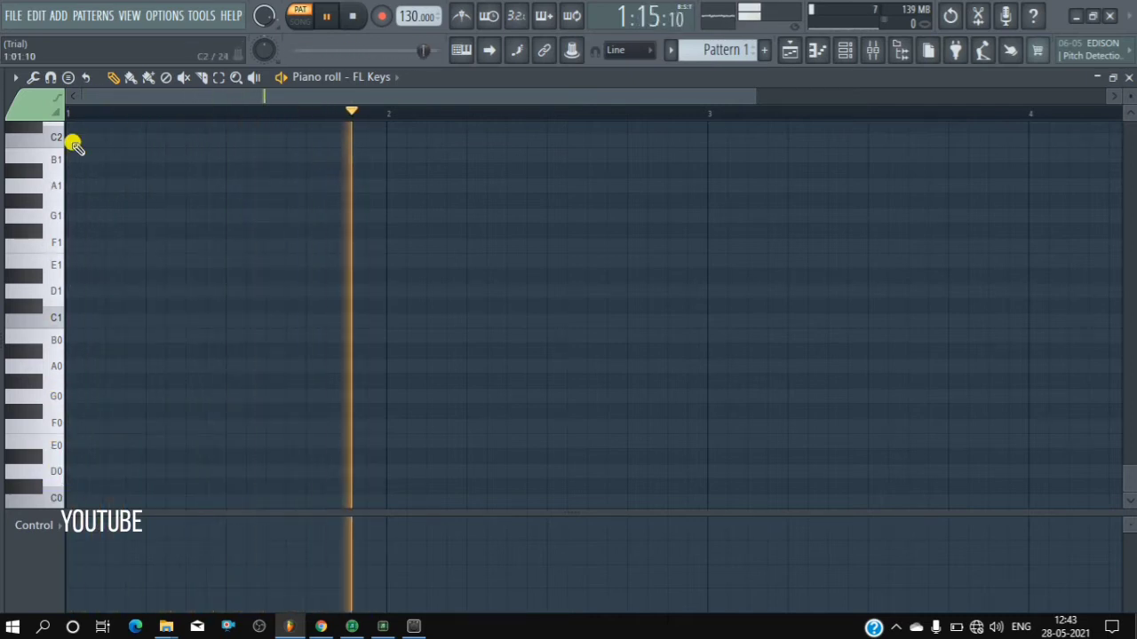
scroll(58, 269, "up", 15)
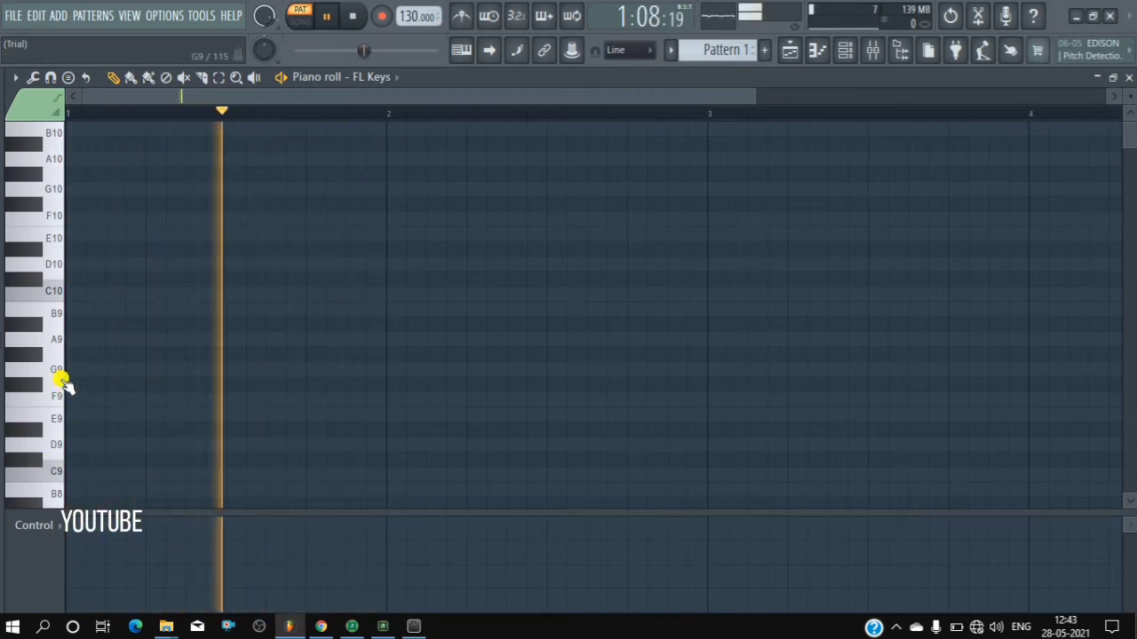
Add one-bar notes on C3 and C4 at the start of bar 1 and pause playback.
scroll(53, 317, "down", 5)
scroll(53, 317, "down", 14)
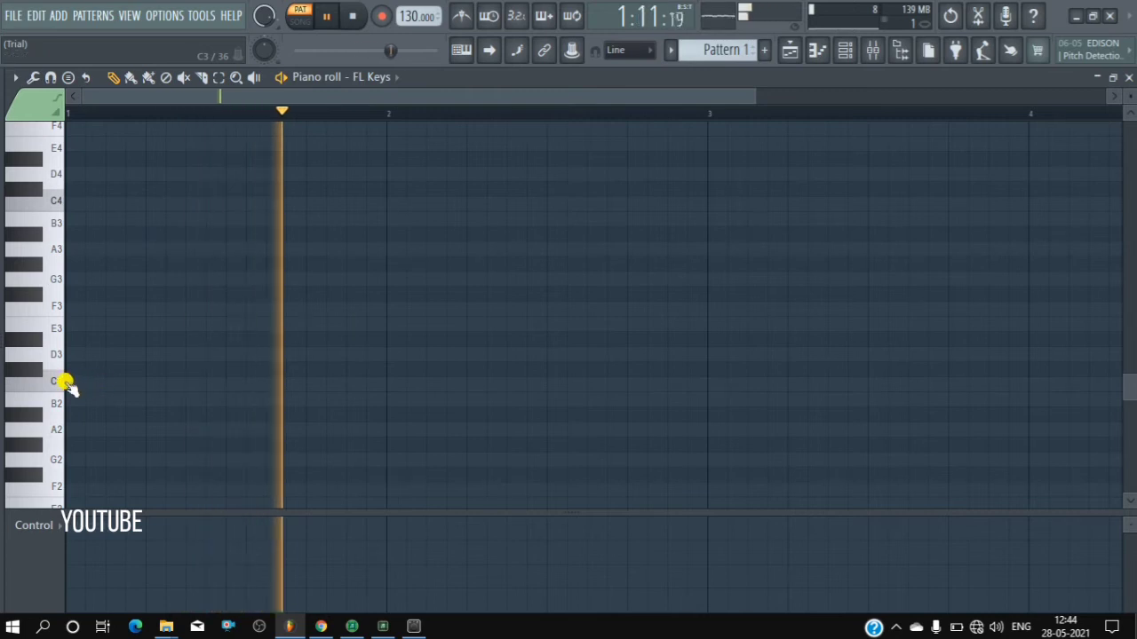
left_click(86, 384)
left_click_drag(129, 387, 104, 385)
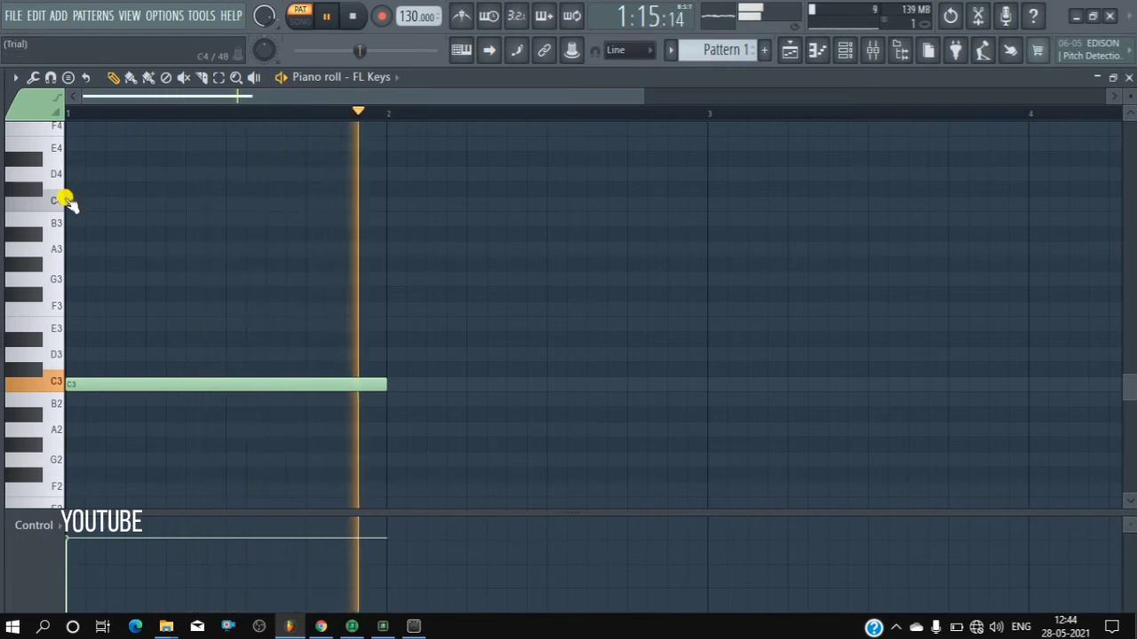
left_click(71, 202)
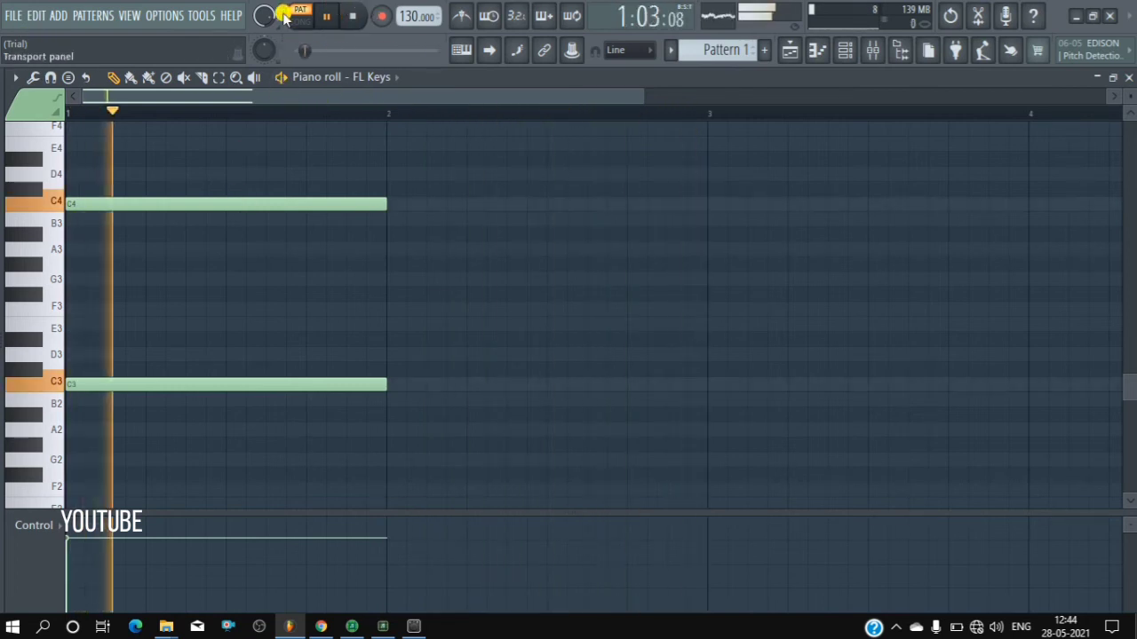
left_click(326, 16)
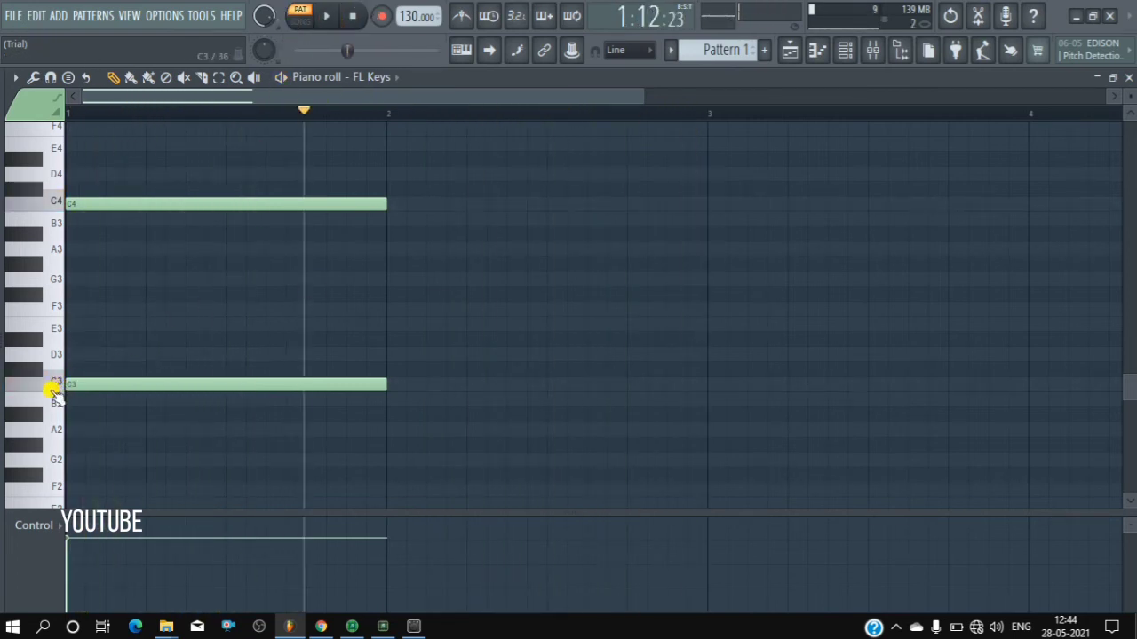
Replace the C4 note with a one-bar B3 note at the start of bar 1.
left_click(52, 389)
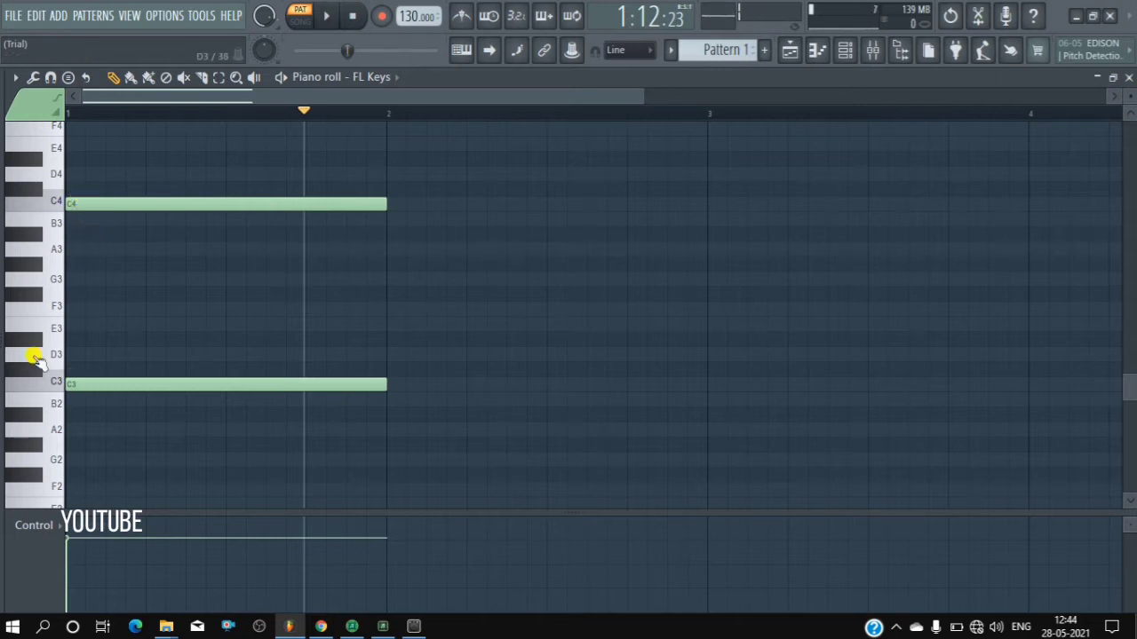
left_click(69, 221)
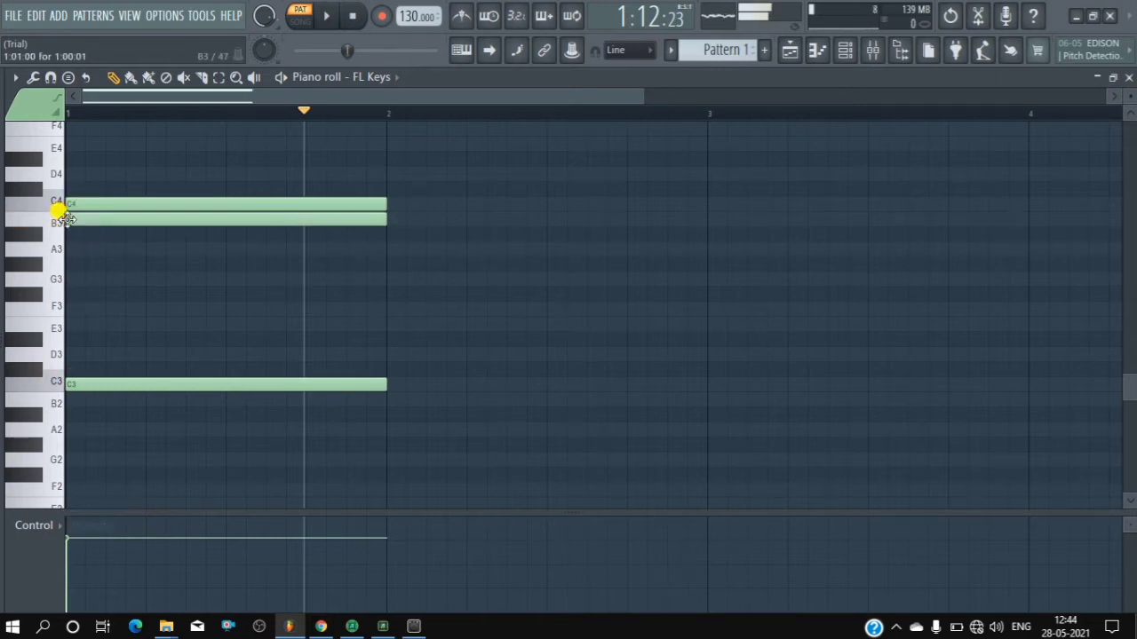
right_click(116, 201)
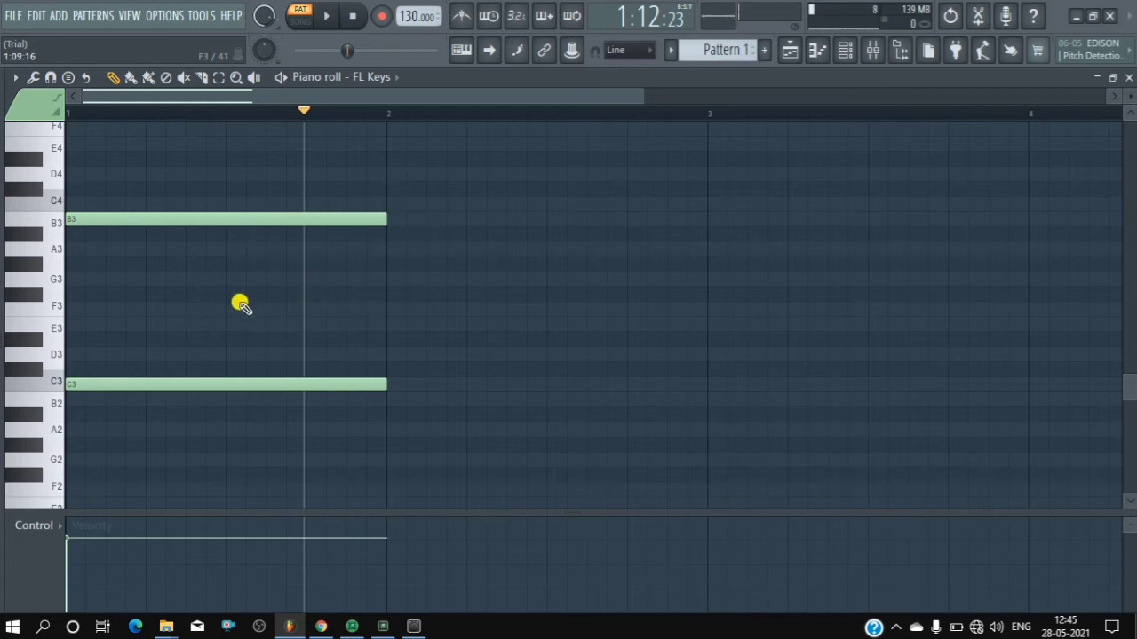
Fill in the white keys between C3 and B3 with one-bar D3, E3, F3, G3 and A3 notes starting at bar 1.
scroll(233, 302, "up", 3)
scroll(228, 299, "up", 3)
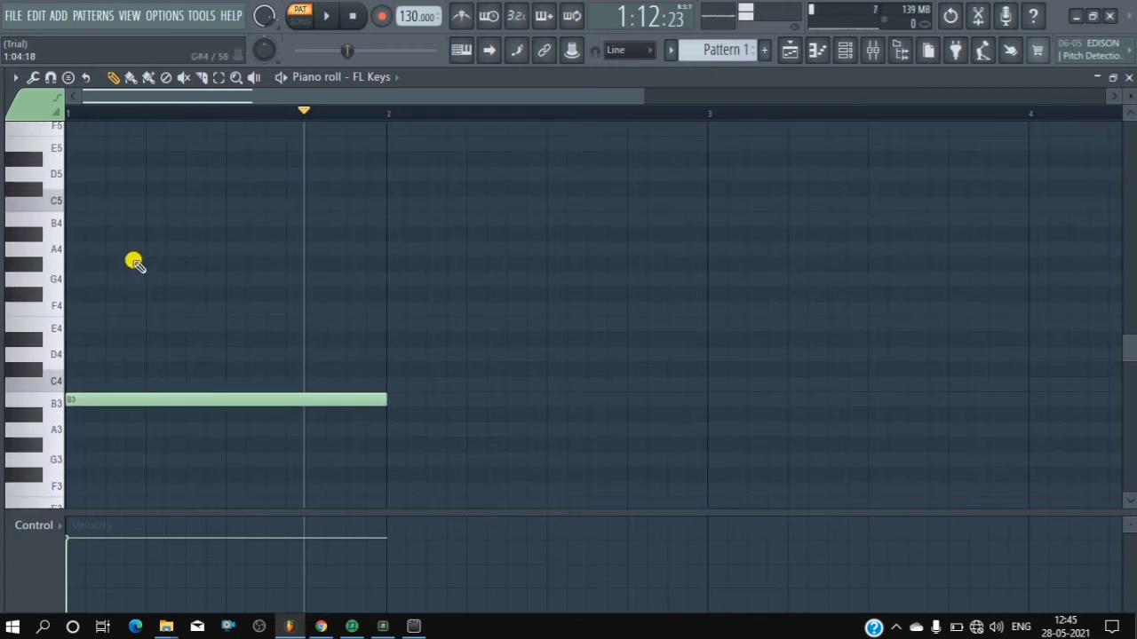
scroll(303, 249, "down", 5)
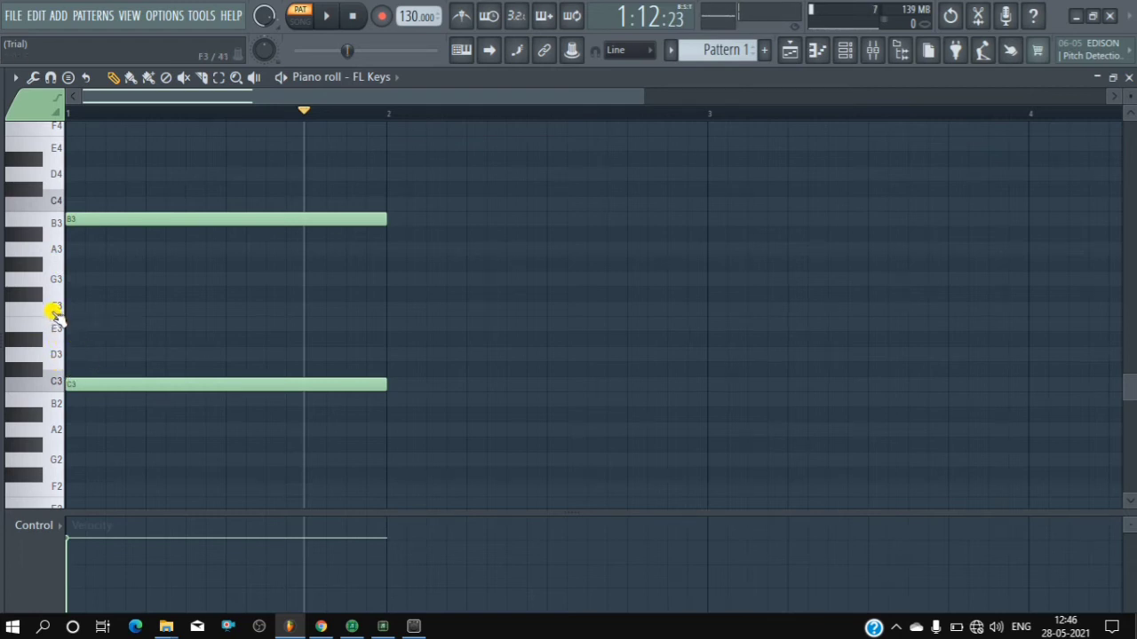
left_click(84, 356)
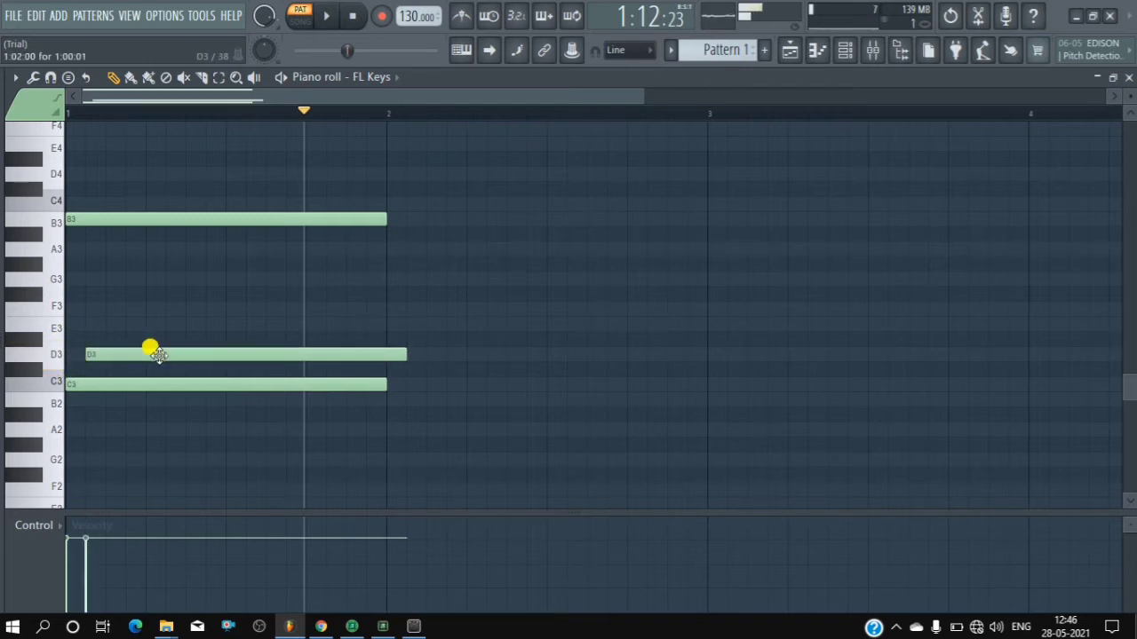
mouse_move(151, 348)
left_mouse_down()
mouse_move(134, 343)
mouse_move(142, 351)
left_mouse_up()
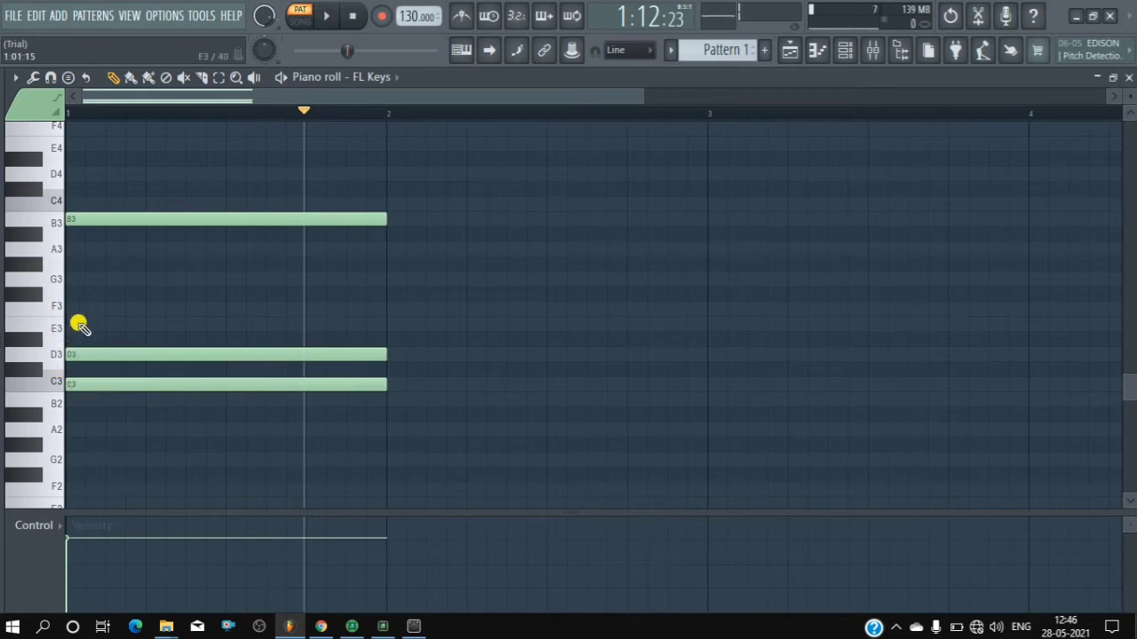
left_click(70, 327)
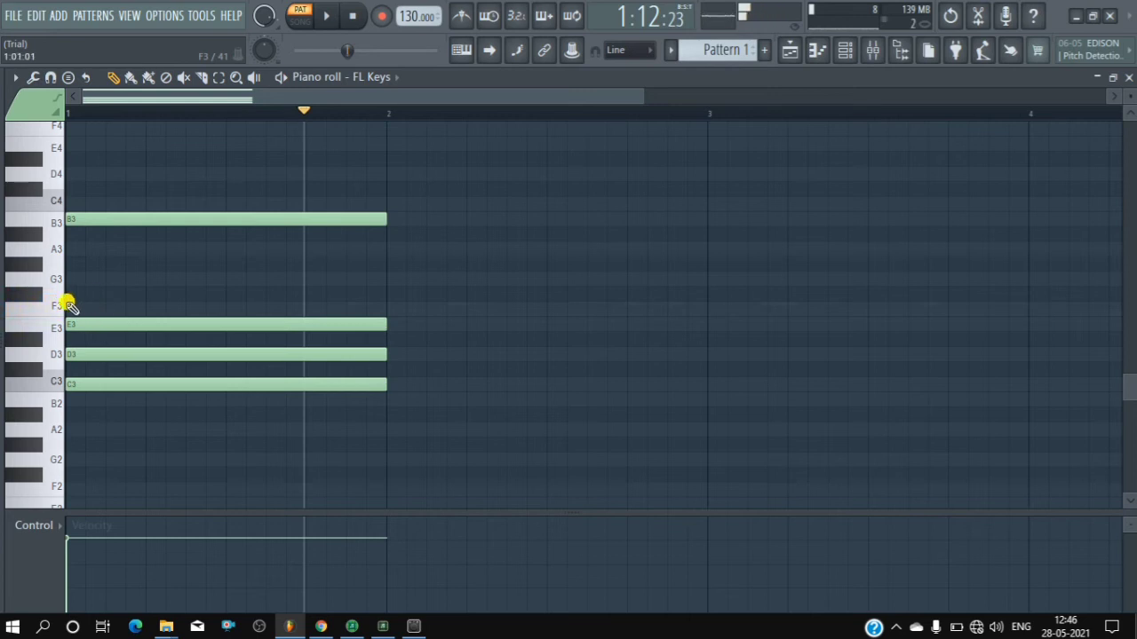
left_click(69, 307)
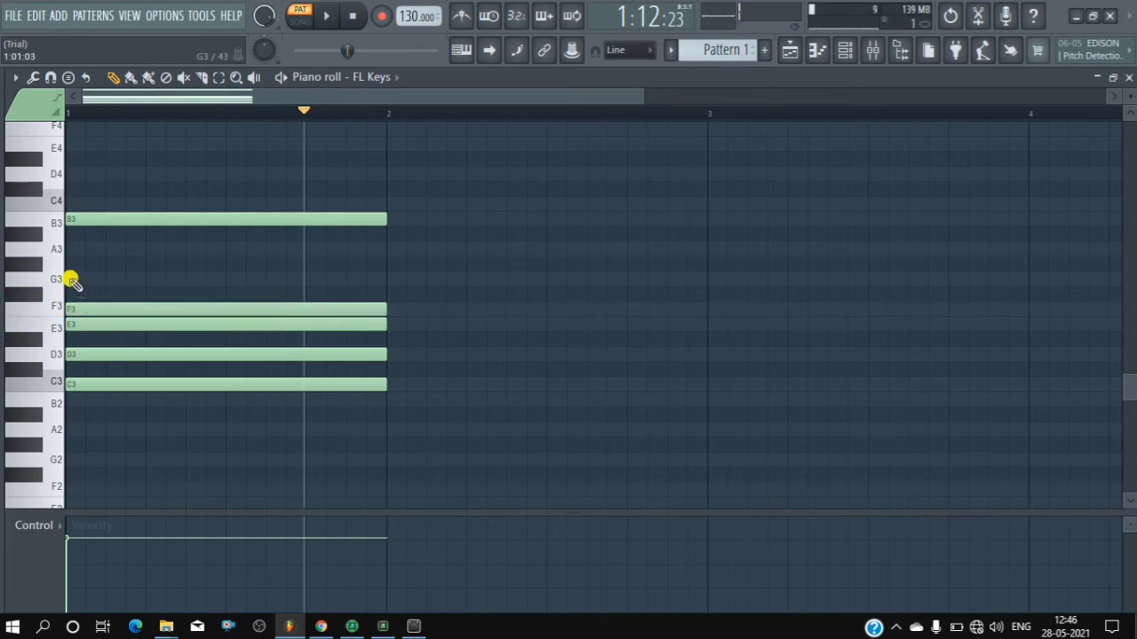
left_click(70, 279)
left_click(69, 249)
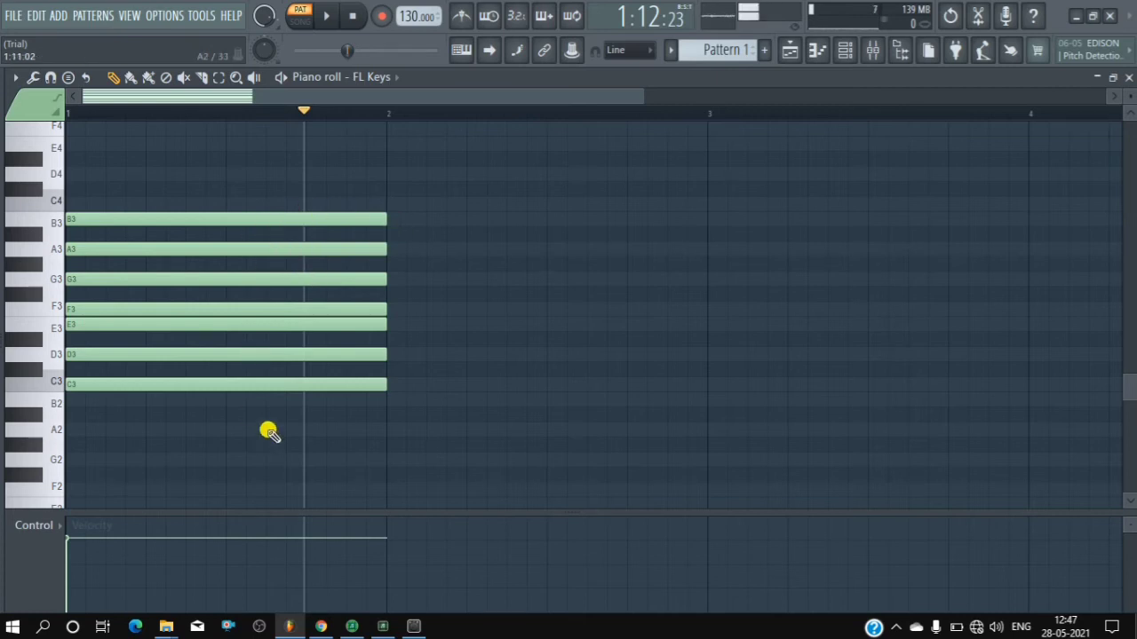
Add a one-bar C#3 note starting midway through bar 1 and shift the C3 note to start with it.
left_click(235, 369)
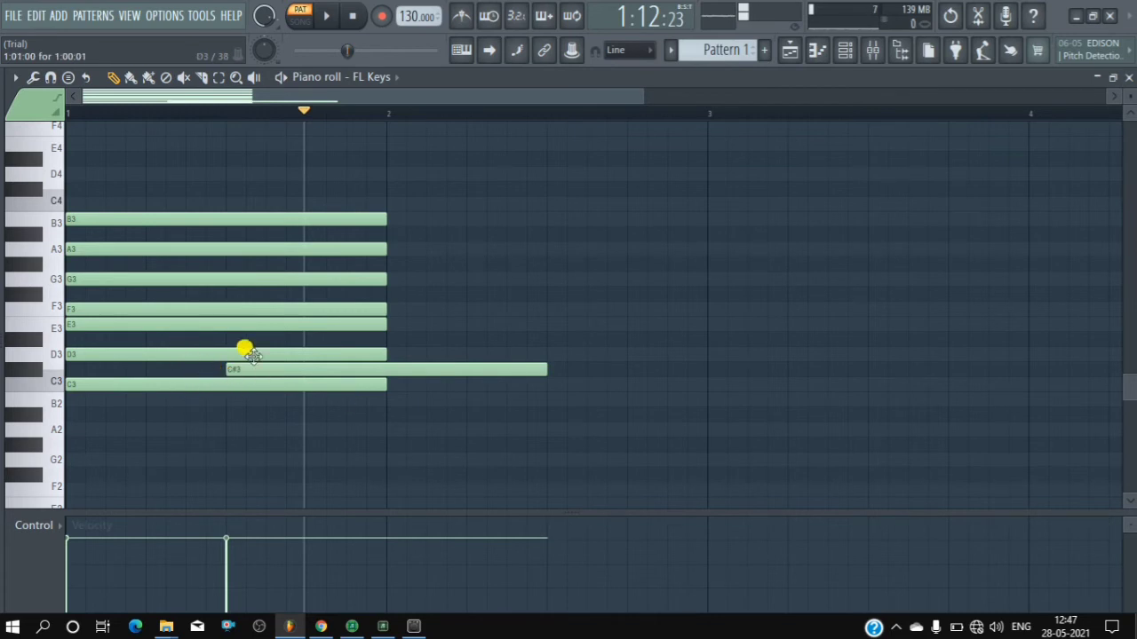
scroll(222, 111, "up", 3)
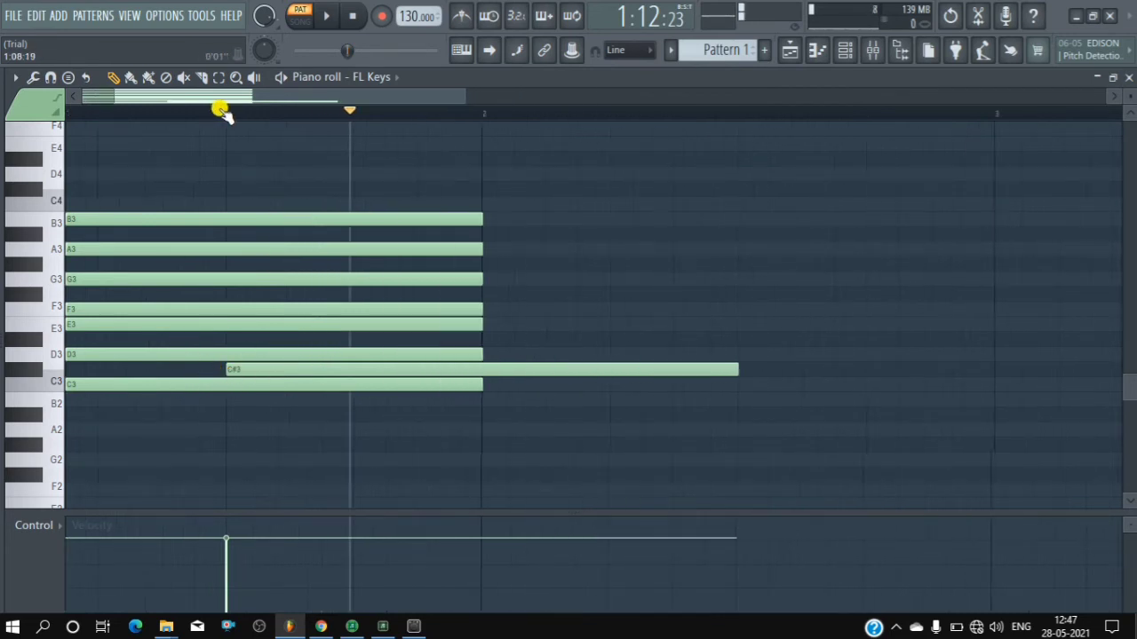
scroll(222, 110, "up", 2)
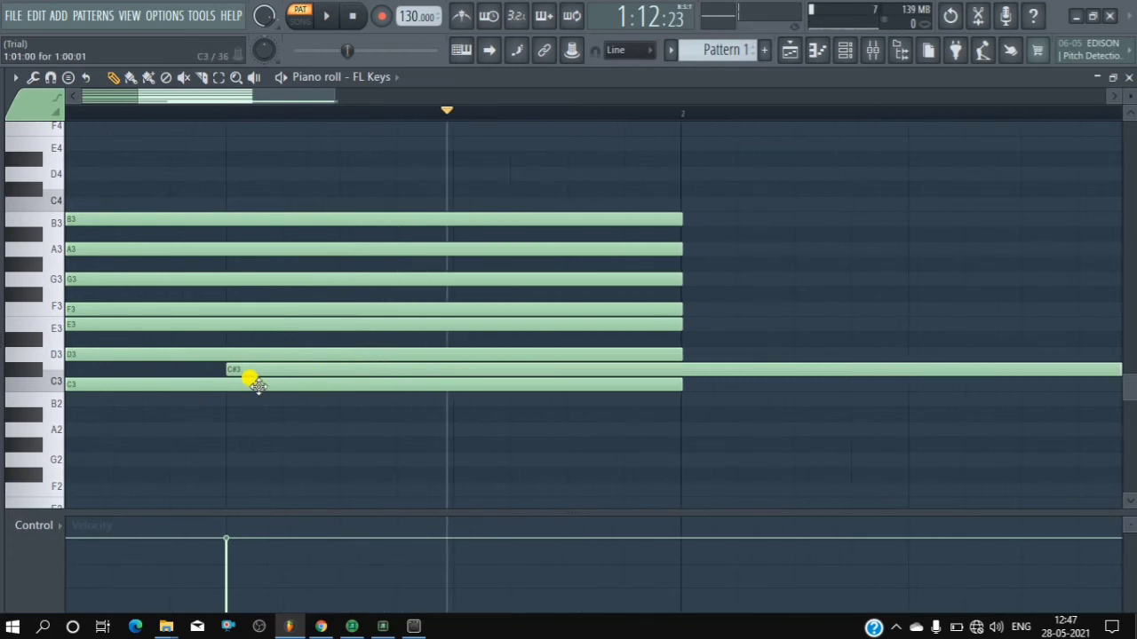
left_click_drag(190, 381, 297, 386)
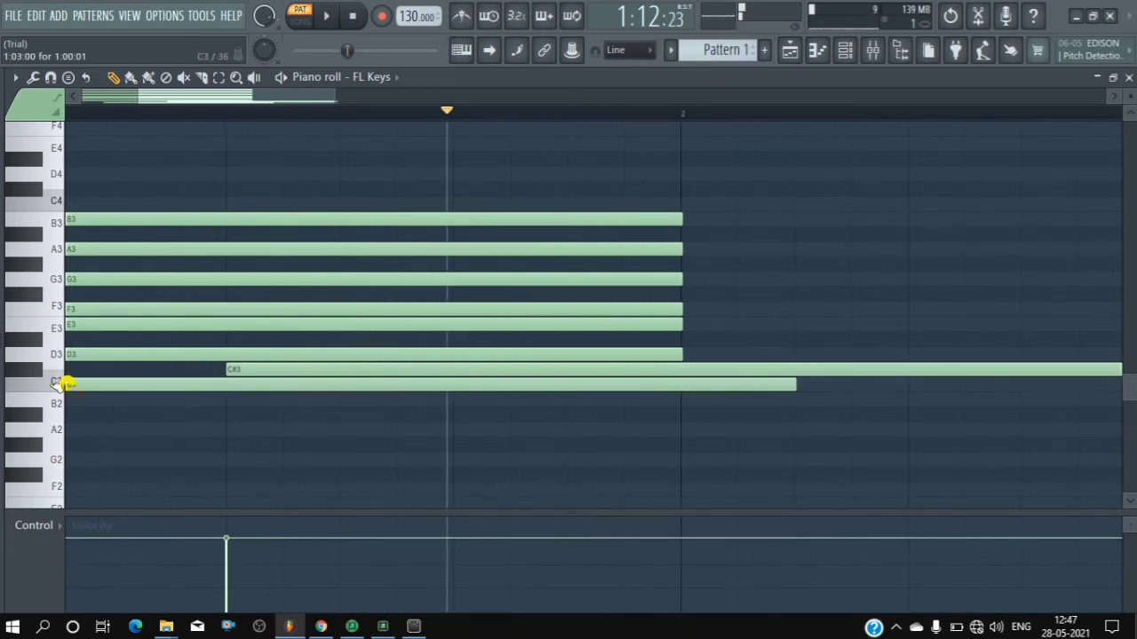
left_click_drag(71, 378, 426, 381)
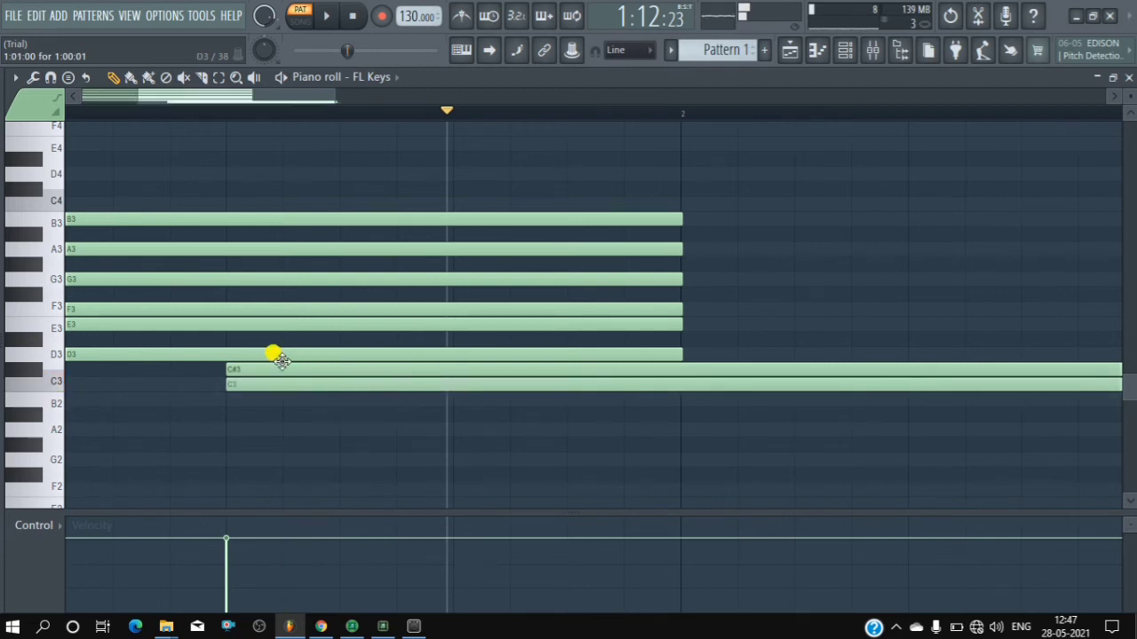
Delete the D3 note and move the C3 and C#3 notes back toward the start of bar 1.
right_click(204, 354)
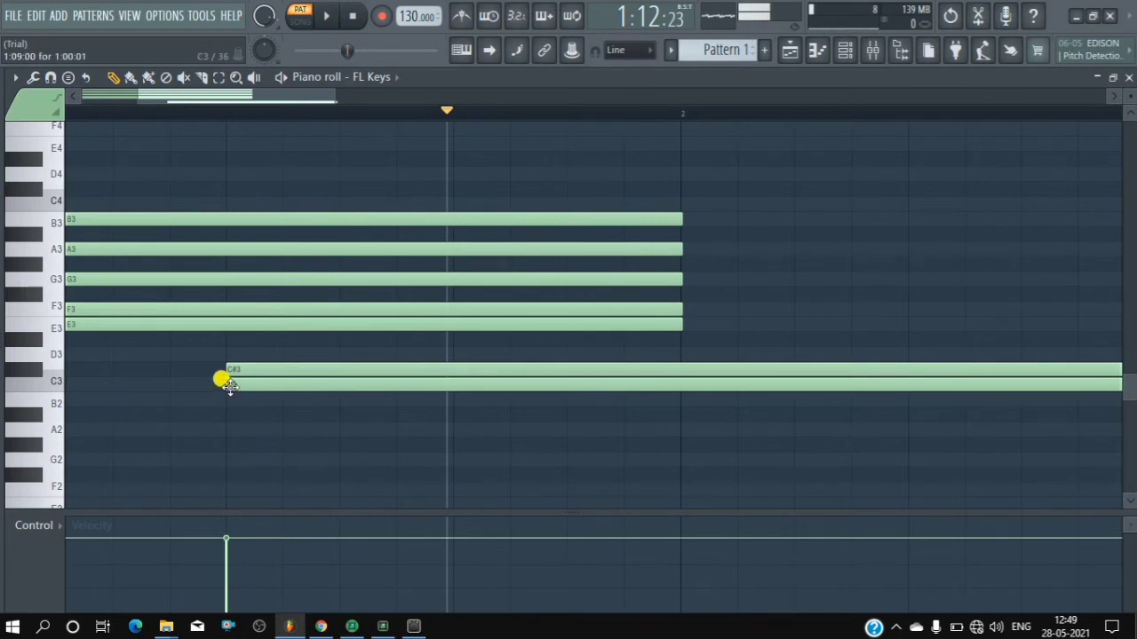
scroll(243, 376, "up", 4)
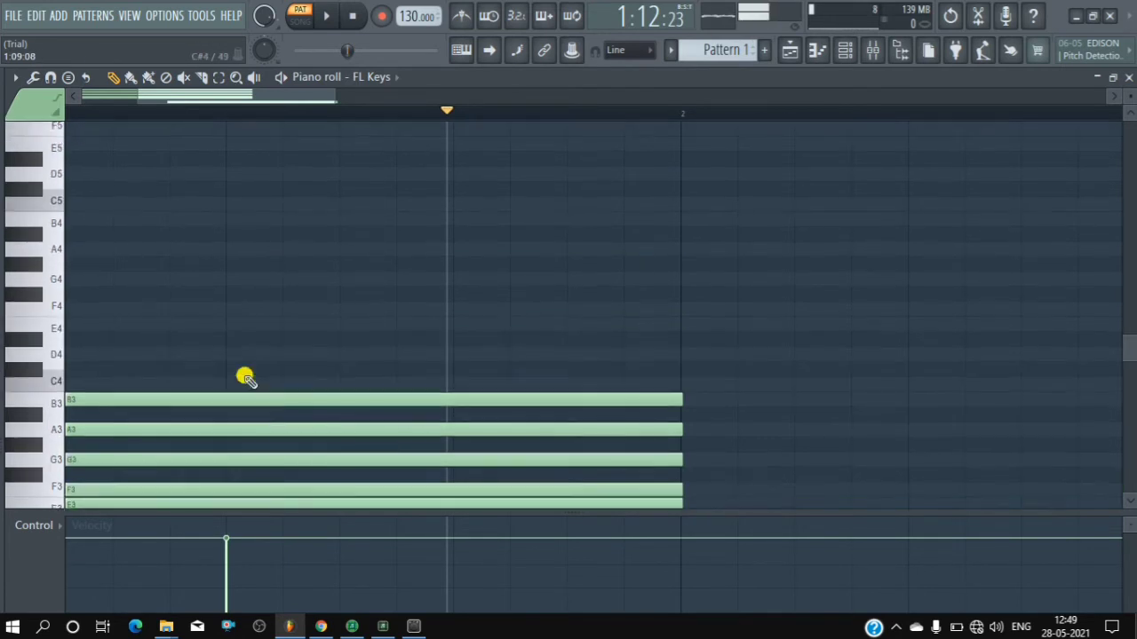
scroll(243, 376, "down", 5)
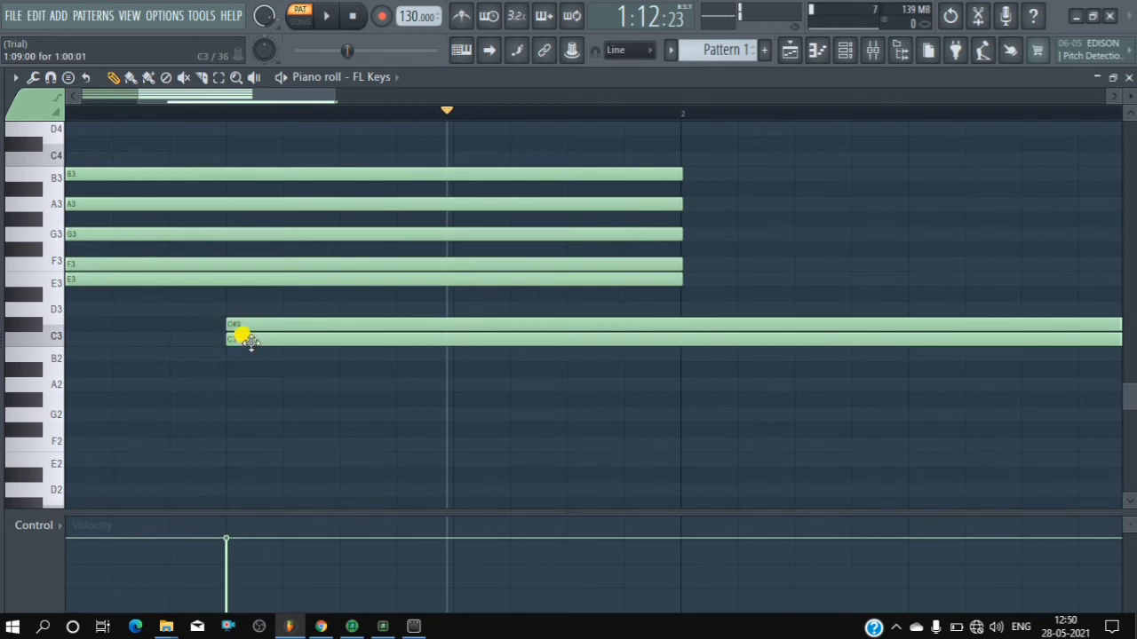
left_click_drag(250, 340, 100, 334)
left_click_drag(236, 329, 38, 314)
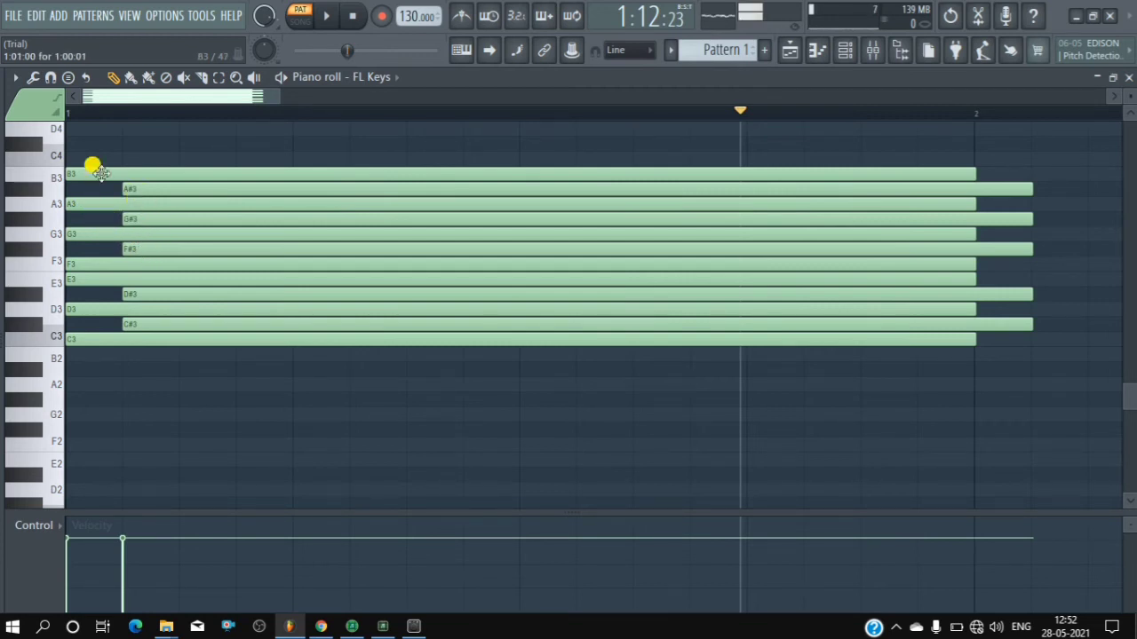
Clear all notes from C3 up to B3 out of the piano roll.
left_click(122, 158)
right_click(155, 159)
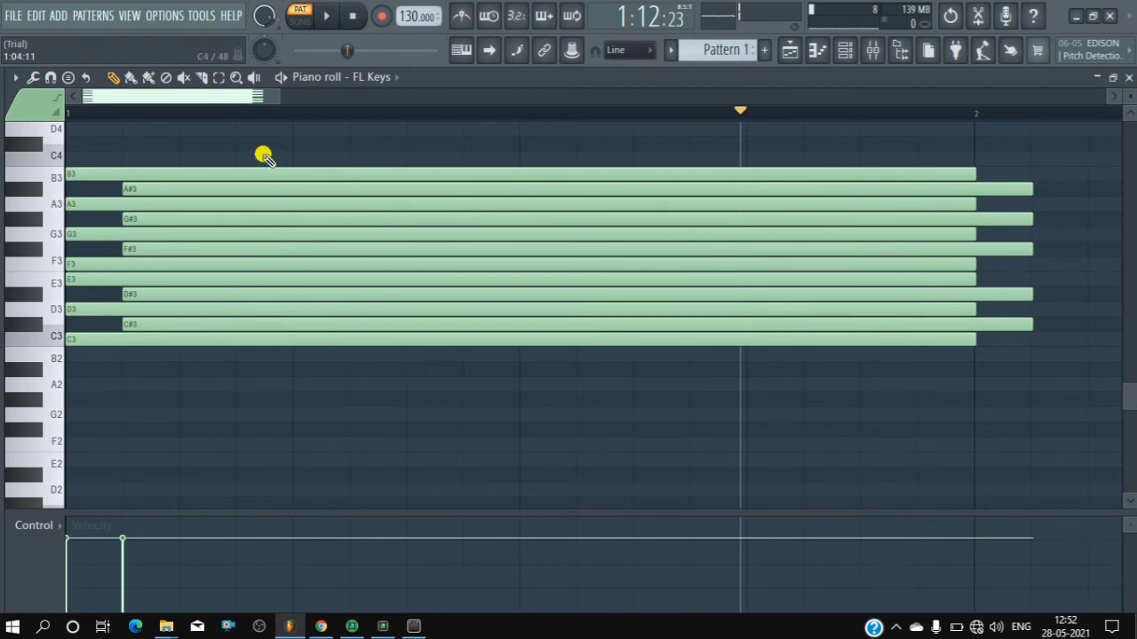
left_click_drag(263, 156, 276, 341)
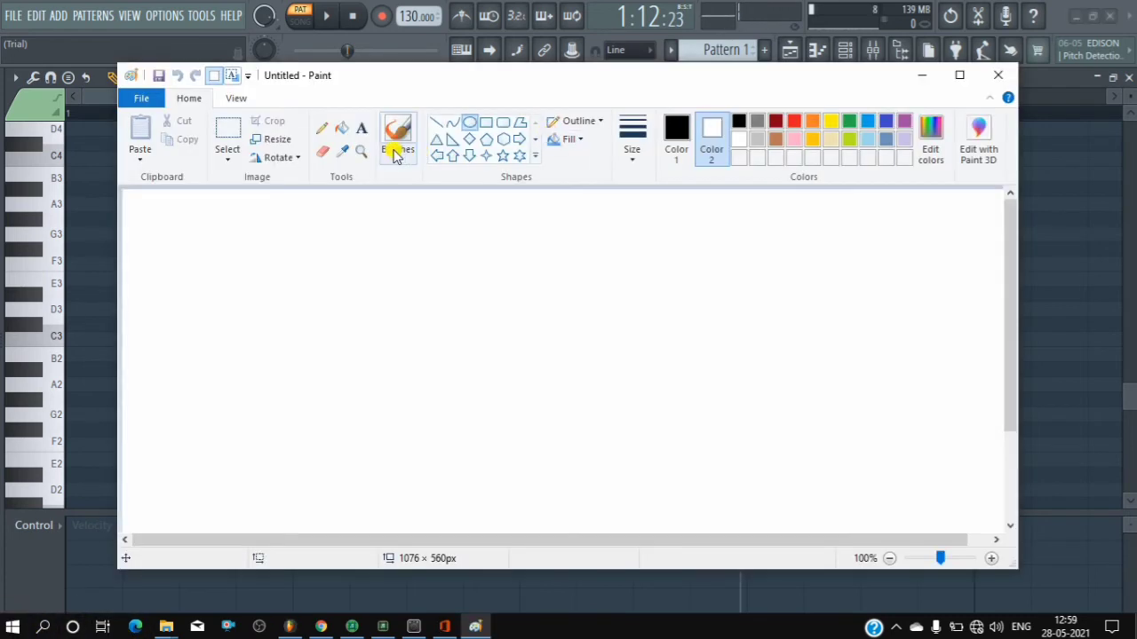
Write the text "7 = 4+3= major" across the upper part of the blank Paint canvas.
left_click(360, 133)
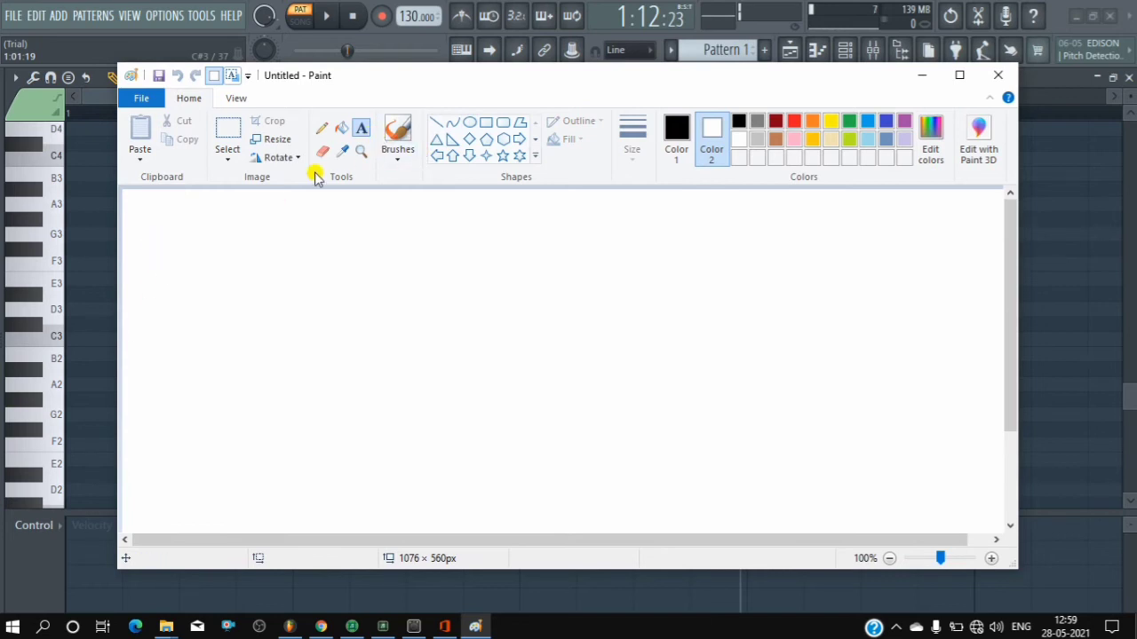
left_click(160, 269)
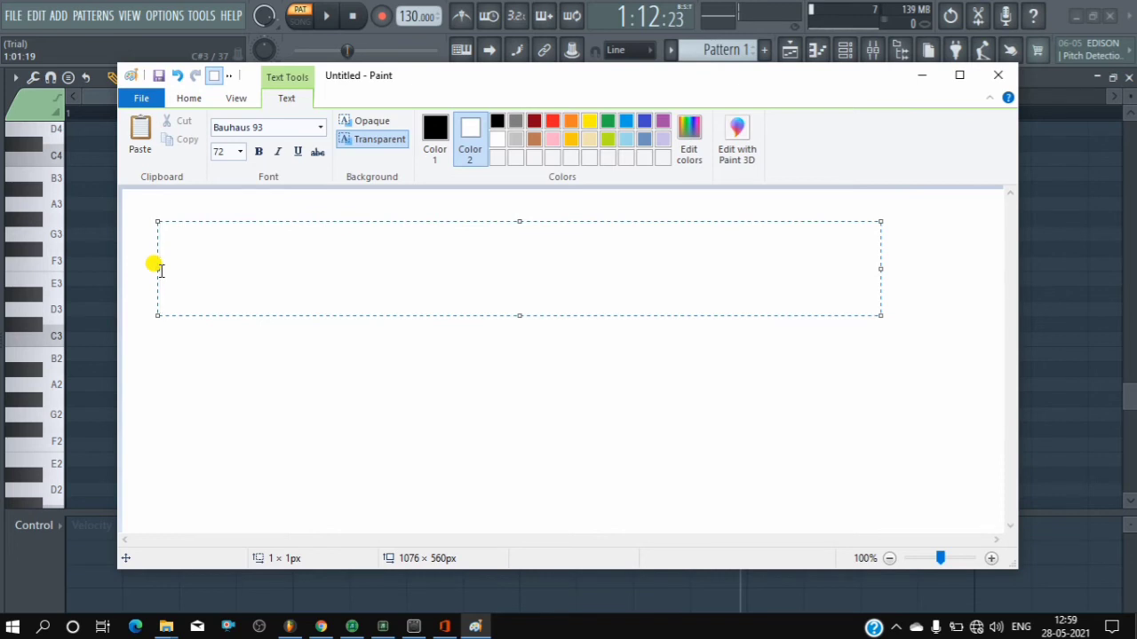
type("7")
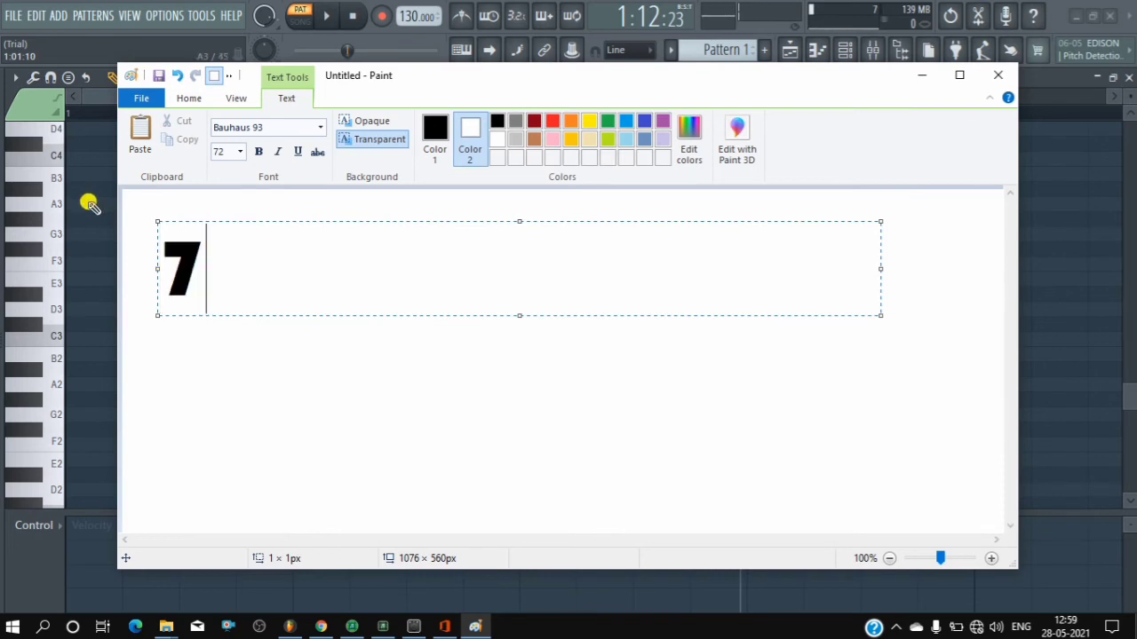
type(" =")
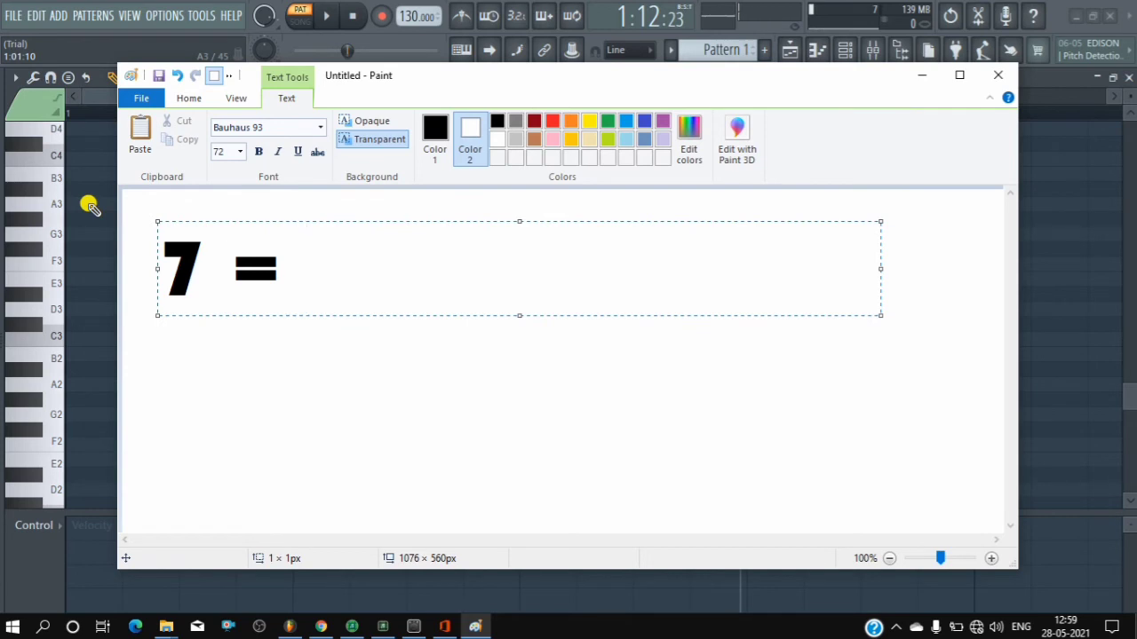
type("4")
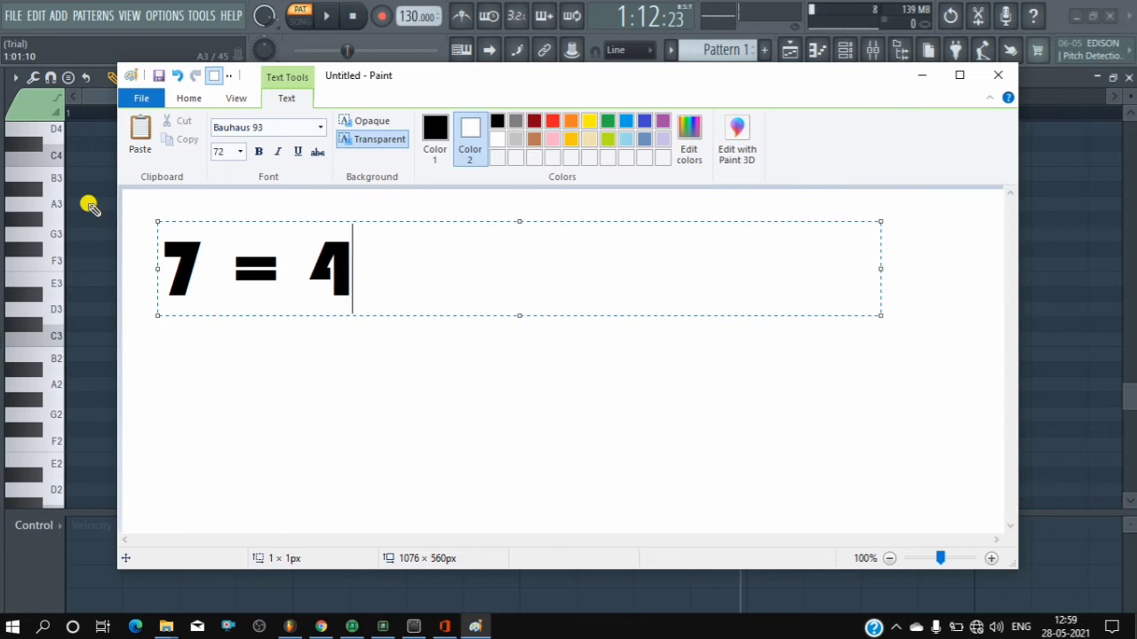
type("+")
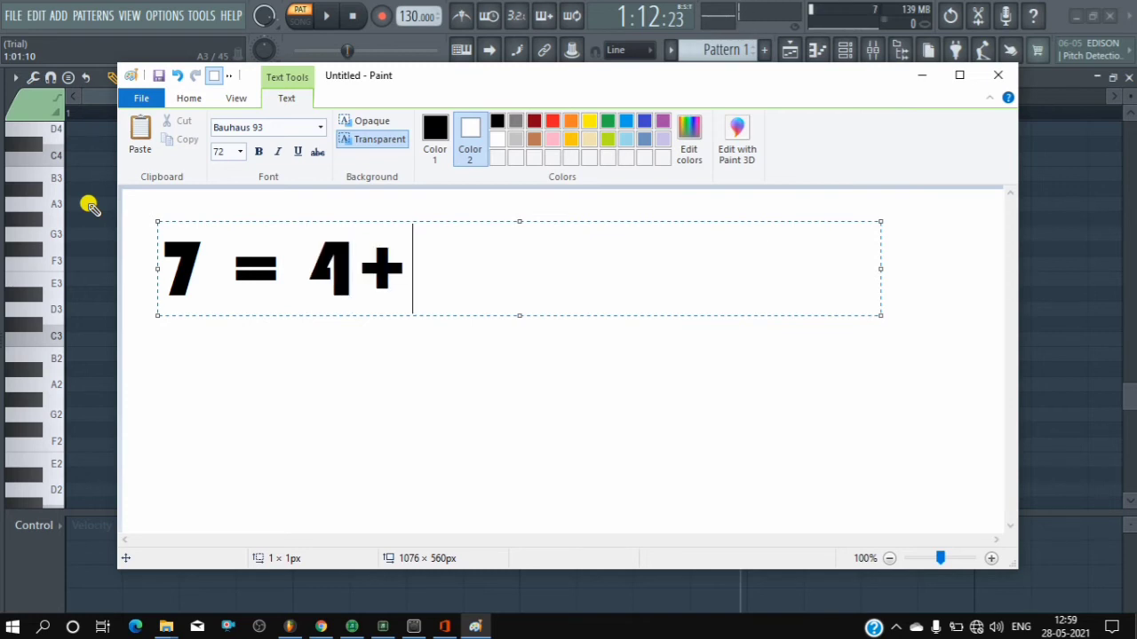
type("3")
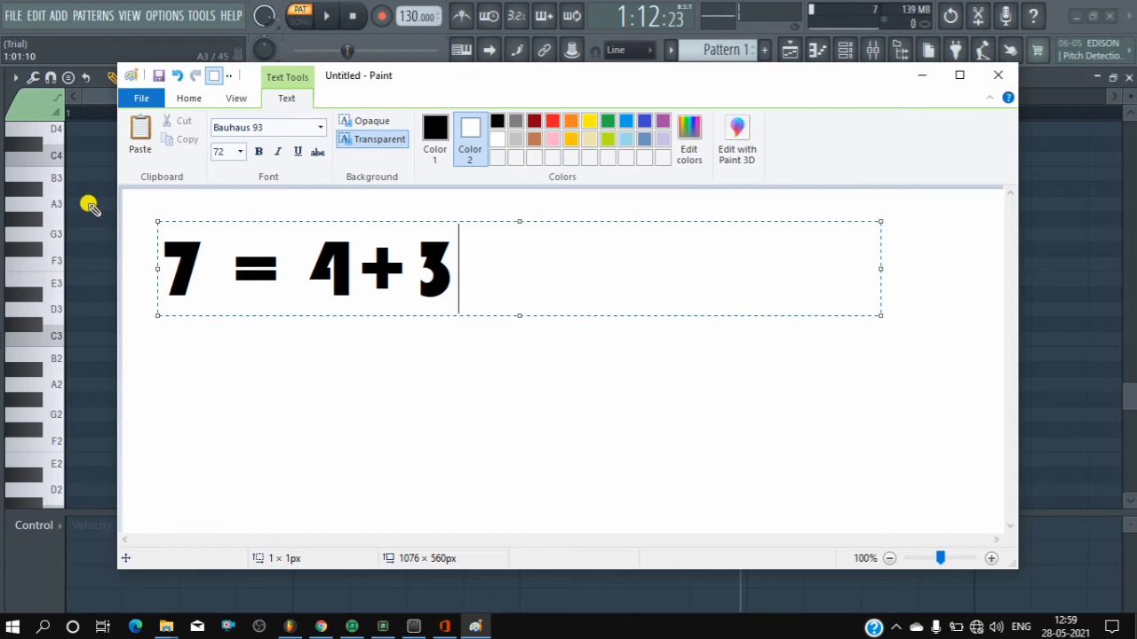
type("=")
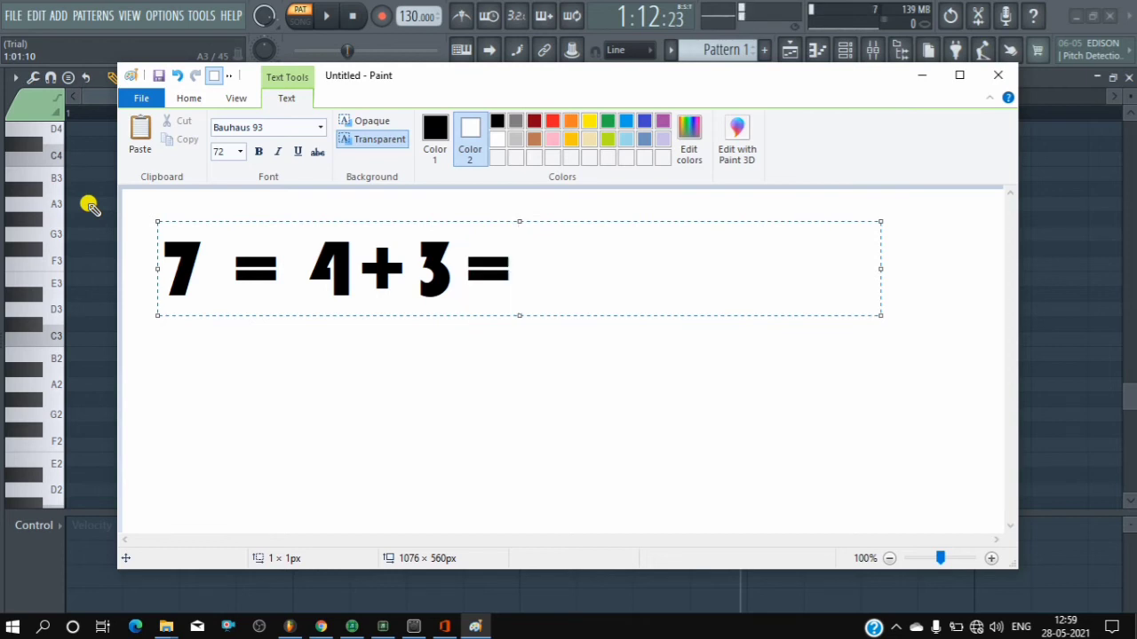
type(" m")
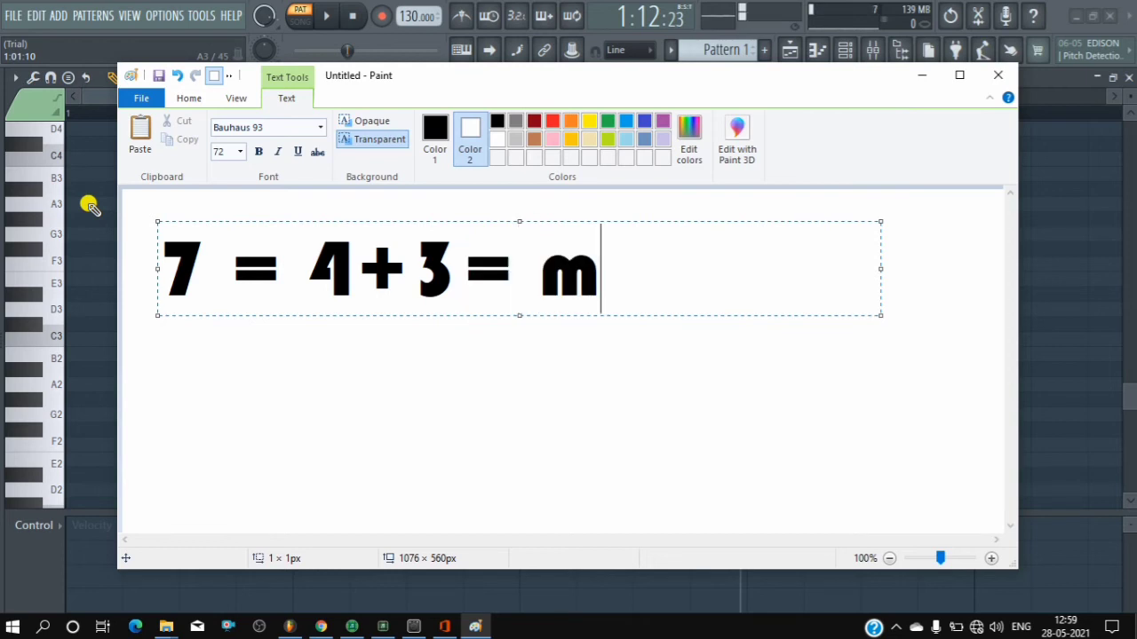
type("ajor")
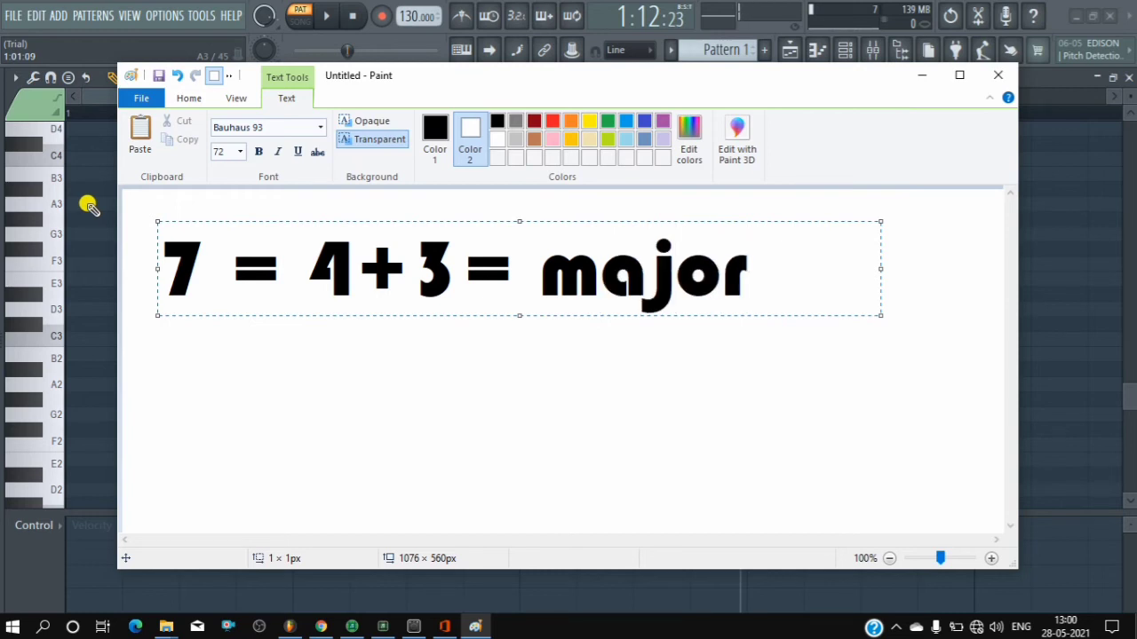
Start a second line of text beneath the major formula, reading "7= 3 +4".
left_click(199, 418)
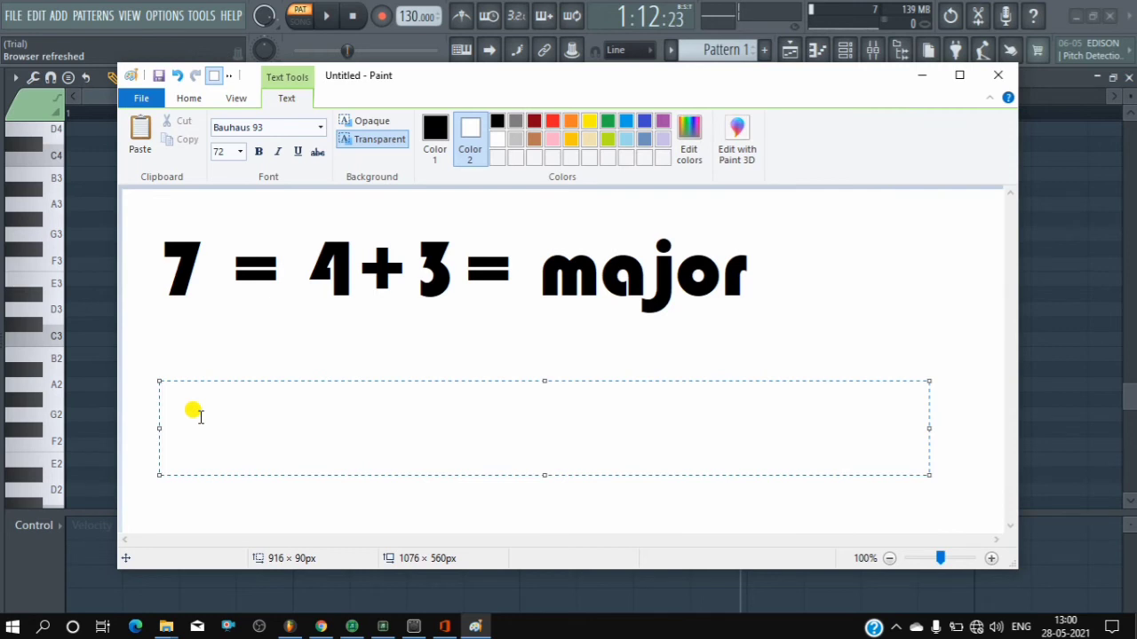
type("7")
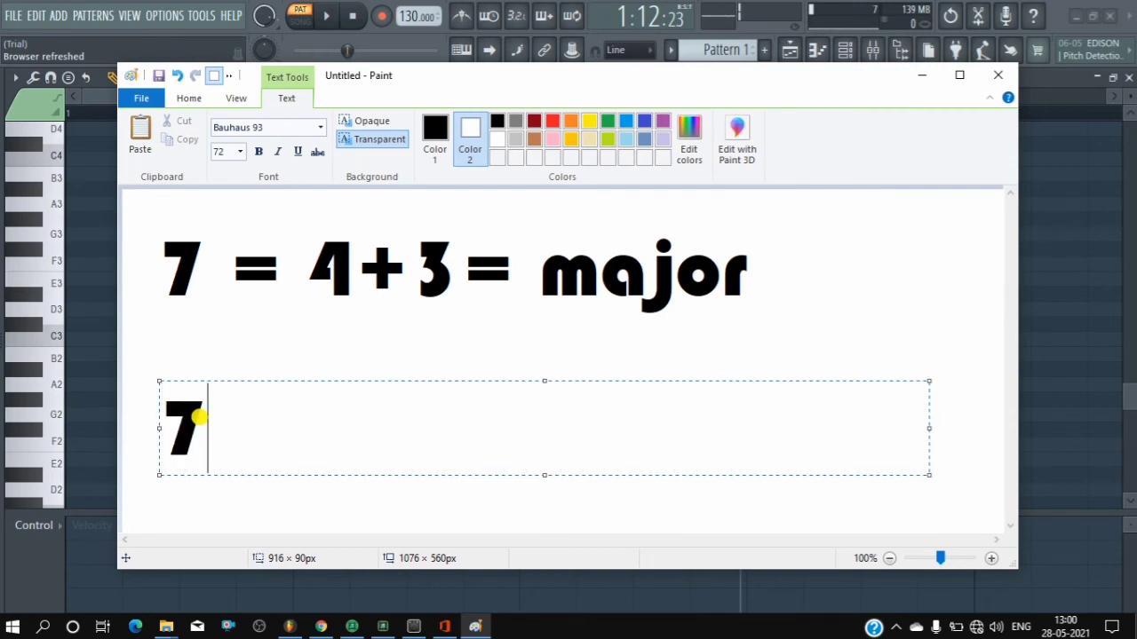
type(" =")
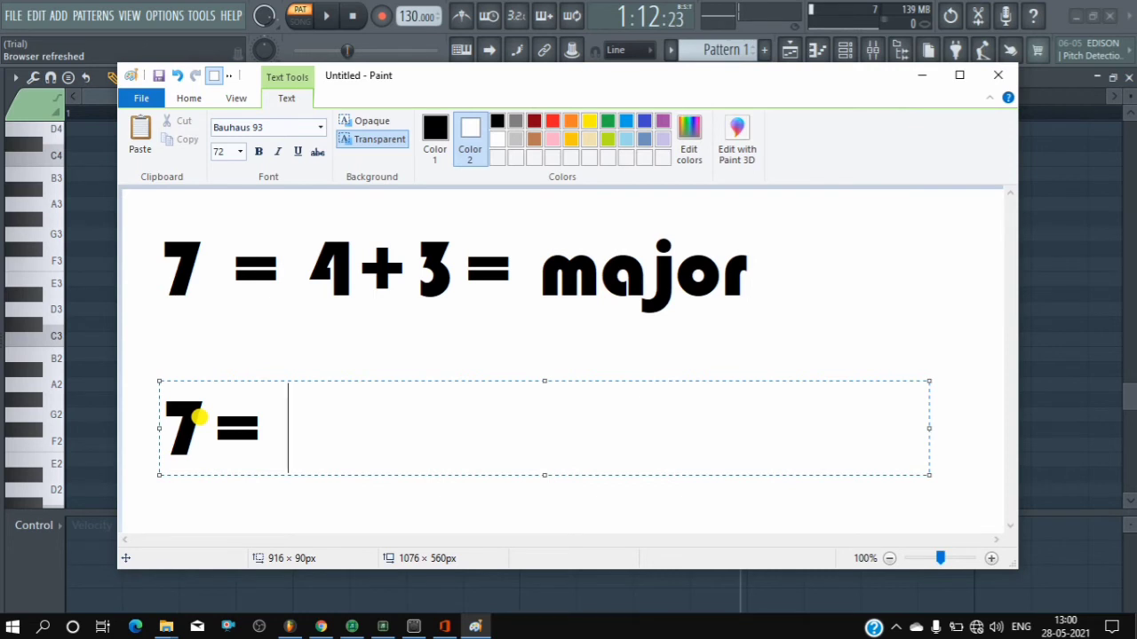
type(" 3 =")
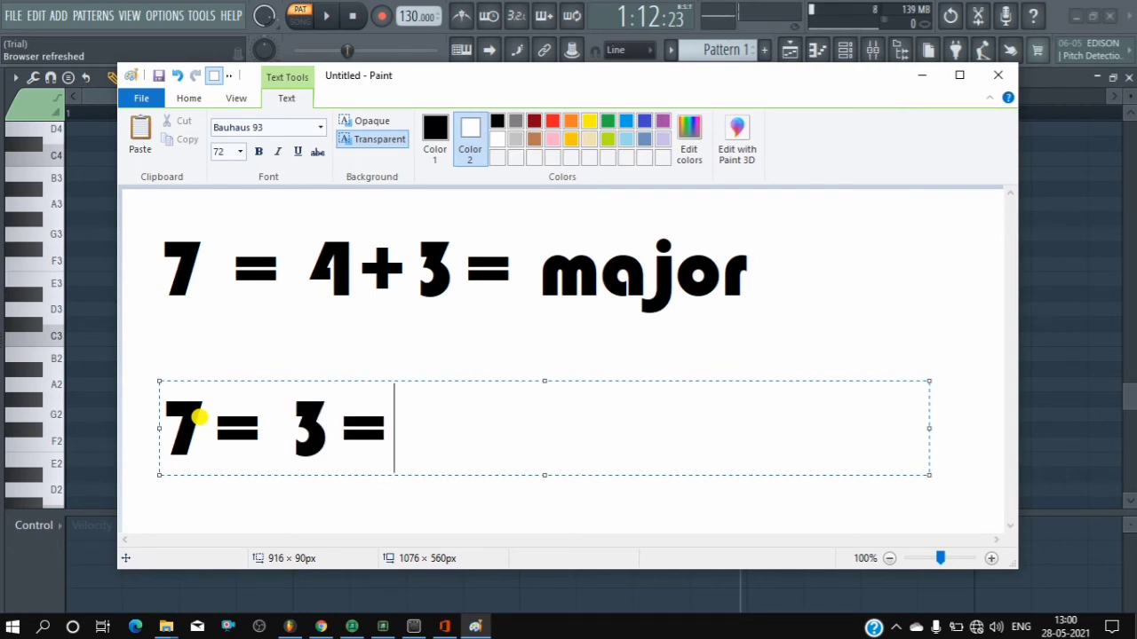
key("BackSpace")
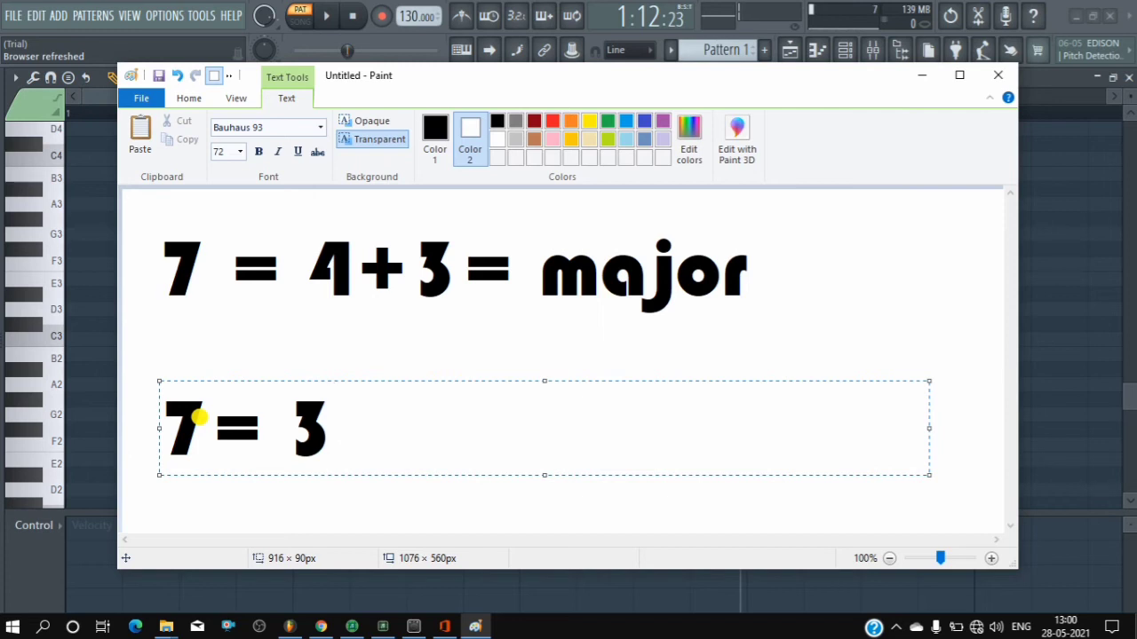
type("+")
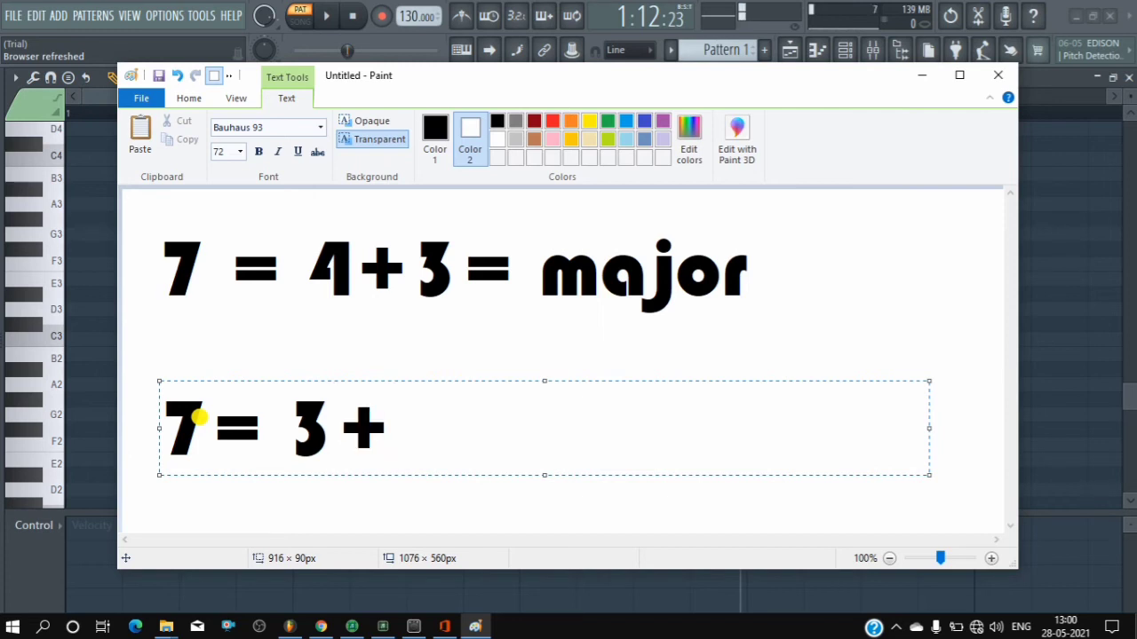
type("4")
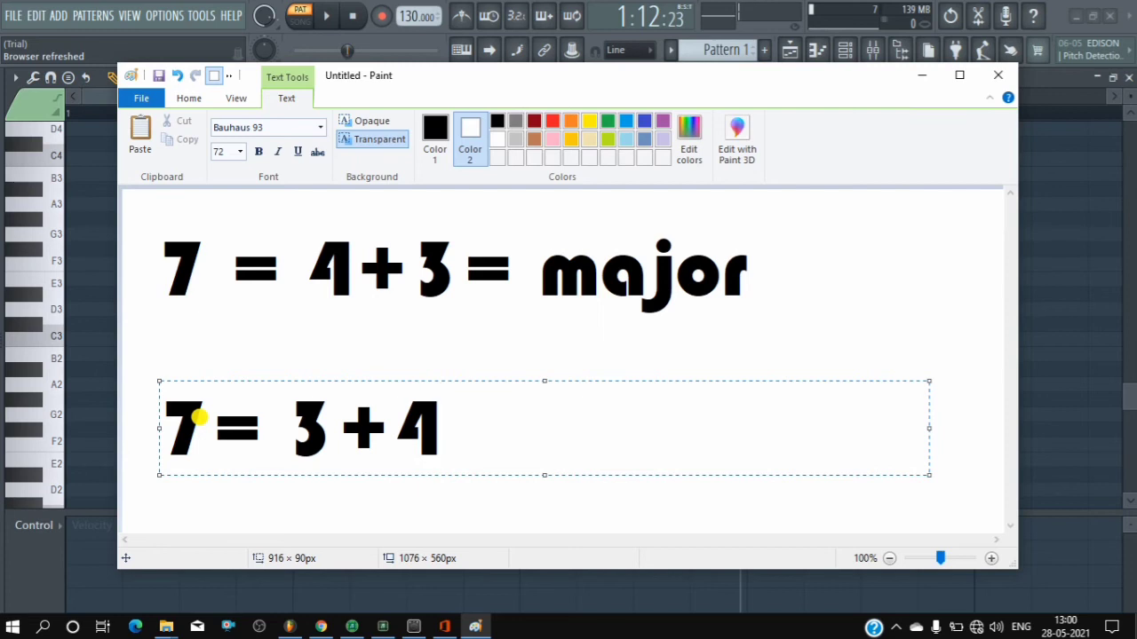
Complete the second formula with "= minor" and commit the text to the canvas.
type(" m")
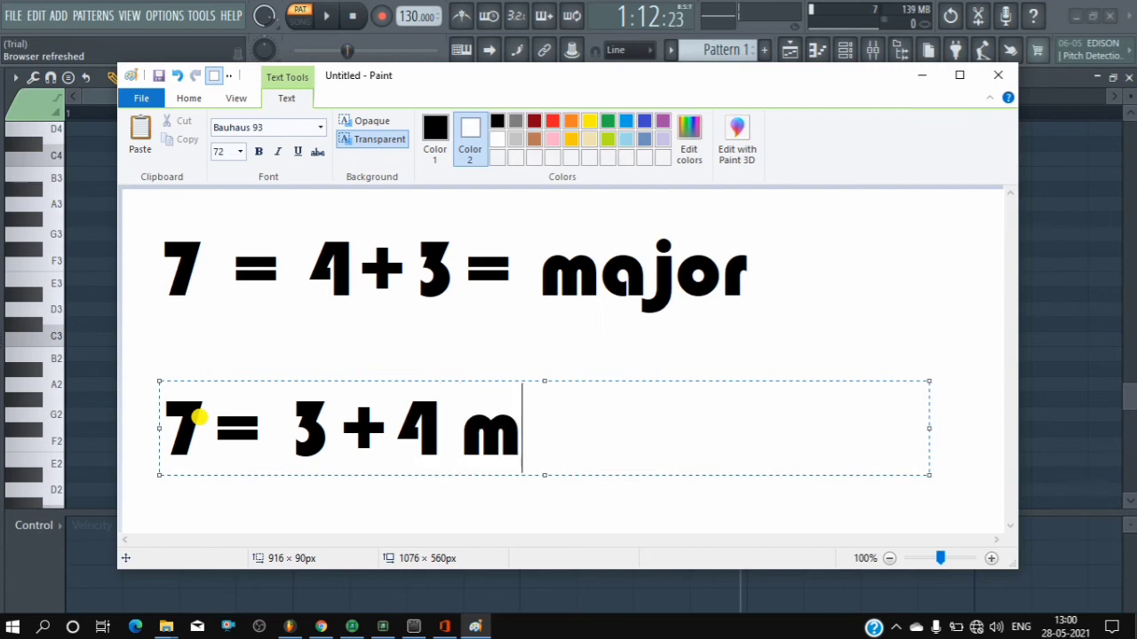
key("BackSpace")
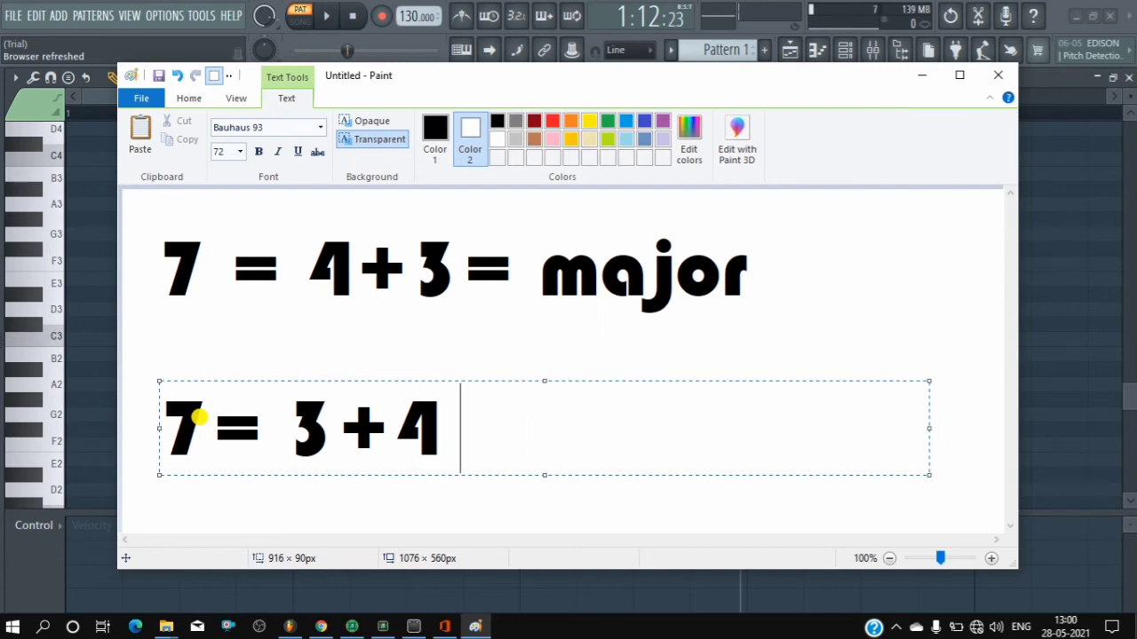
type("=")
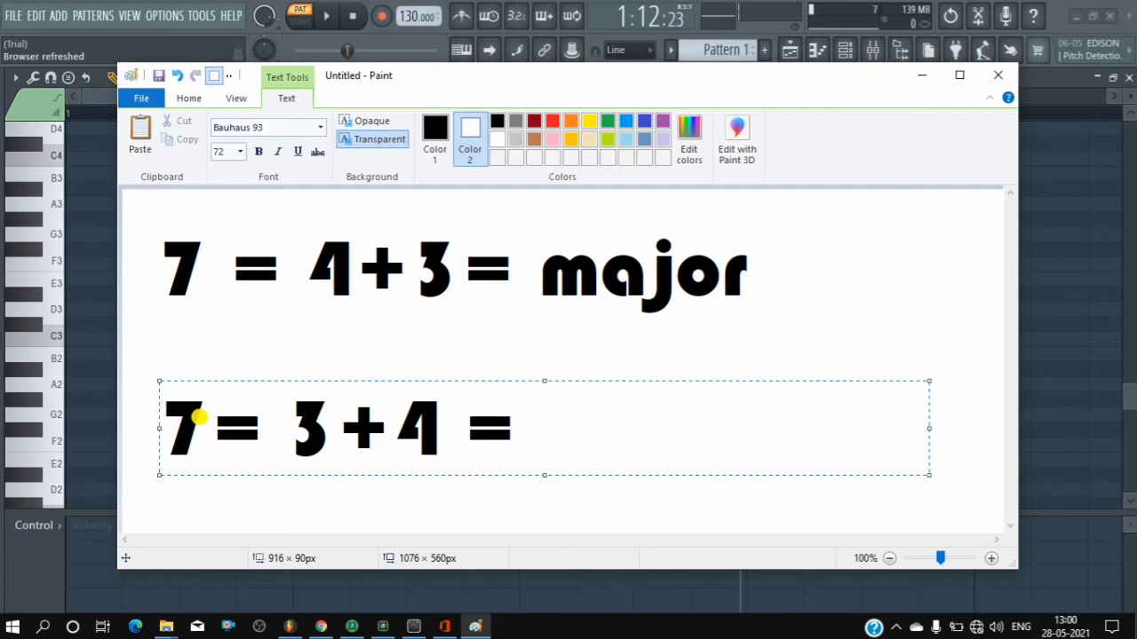
type(" m")
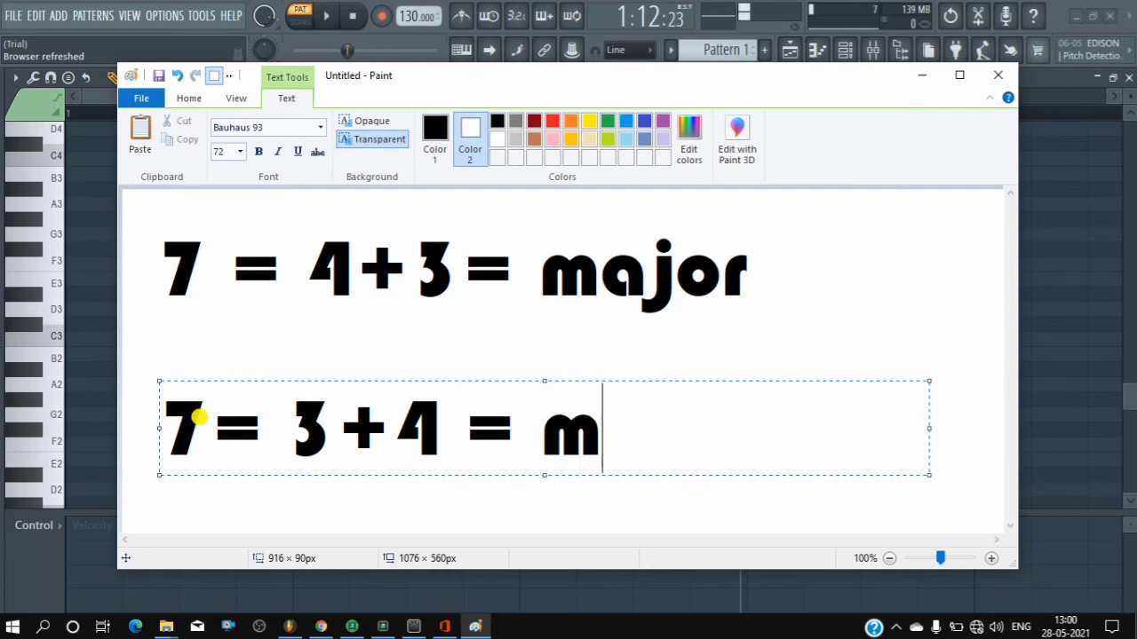
type("i")
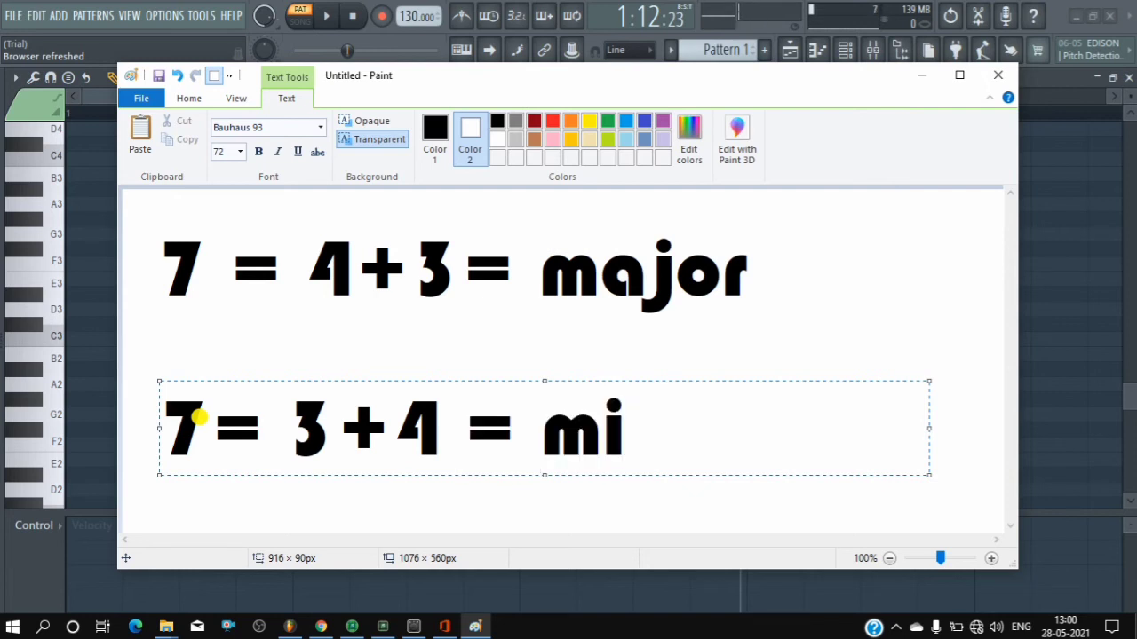
type("n0")
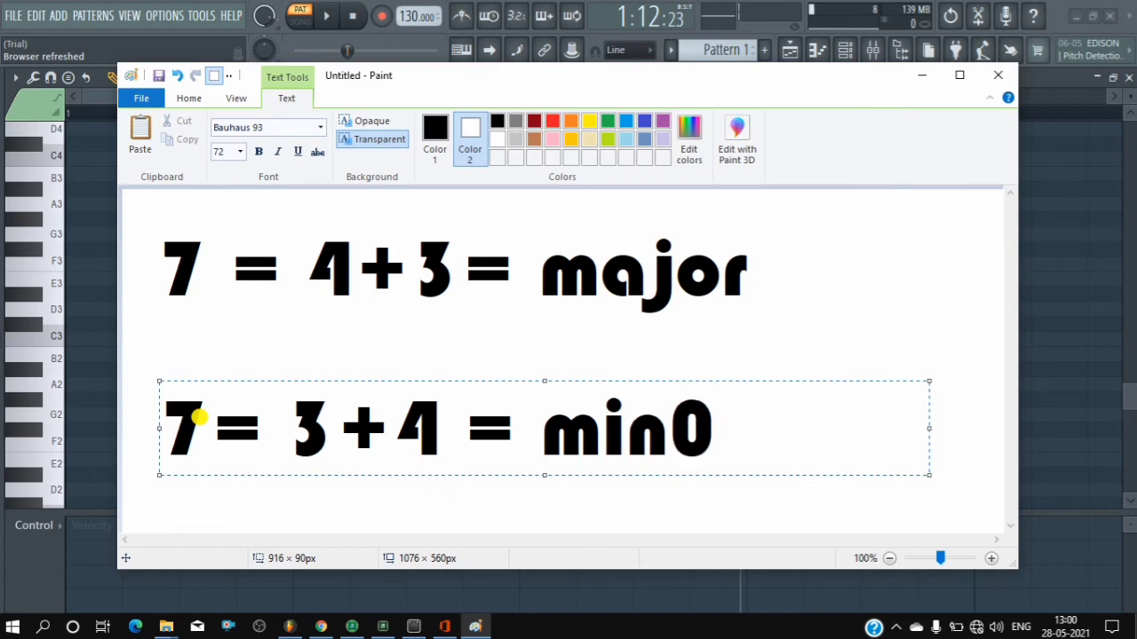
type("r")
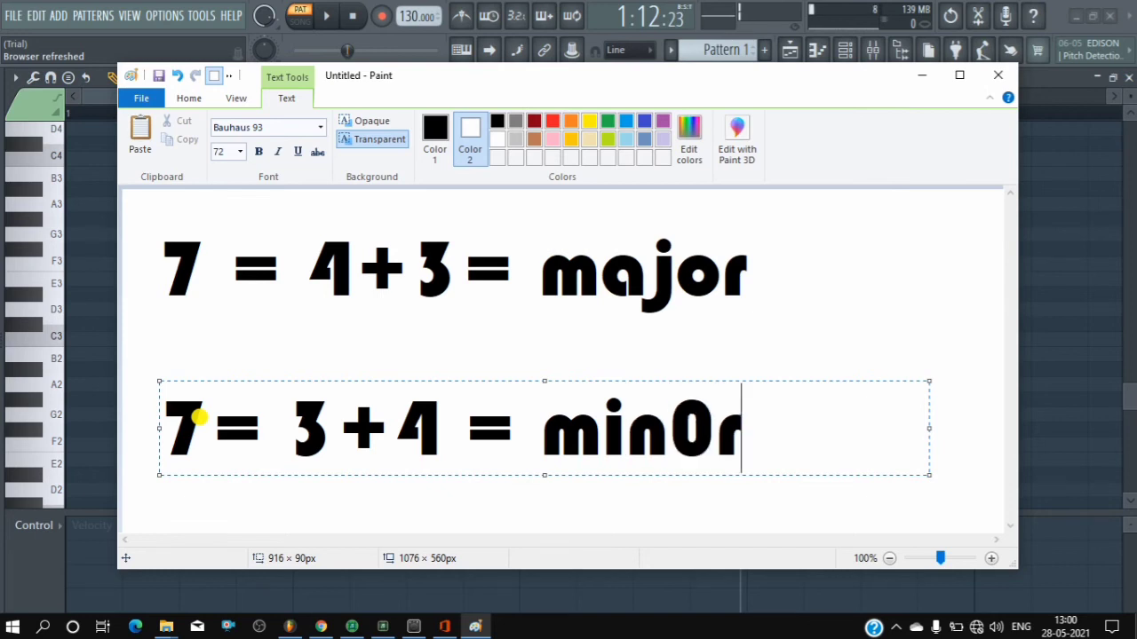
key("BackSpace")
key("BackSpace")
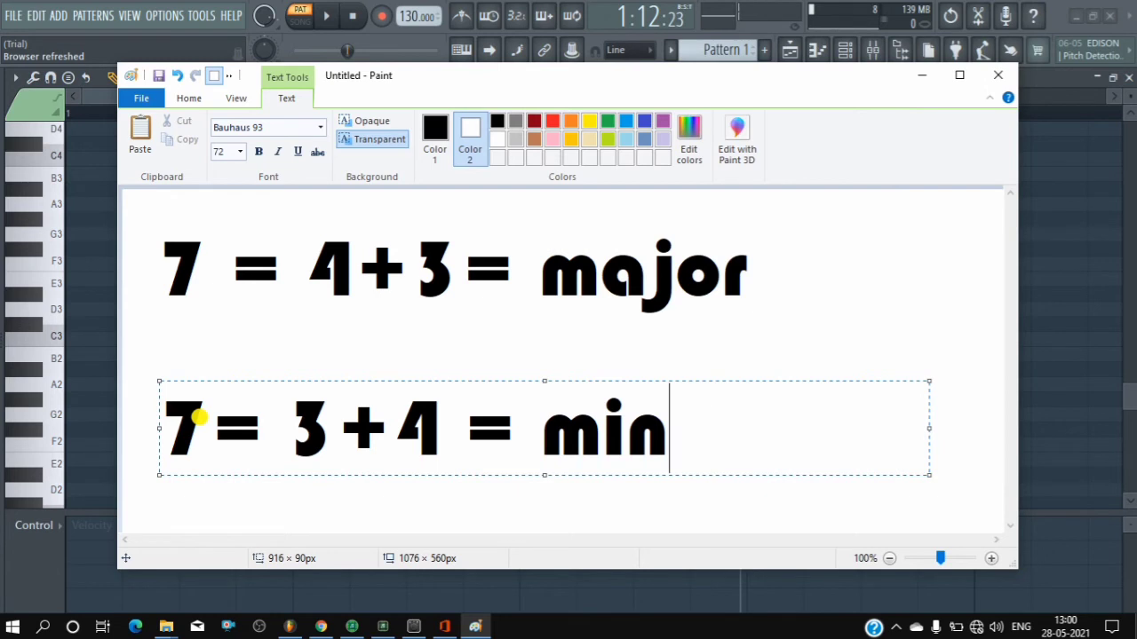
type("or")
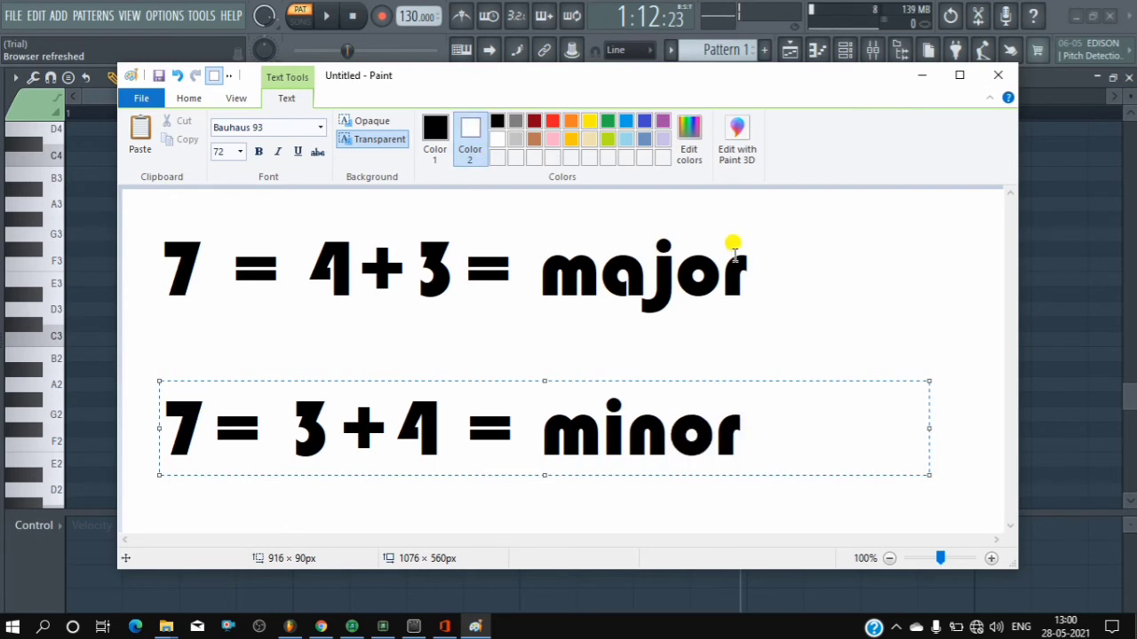
left_click(610, 318)
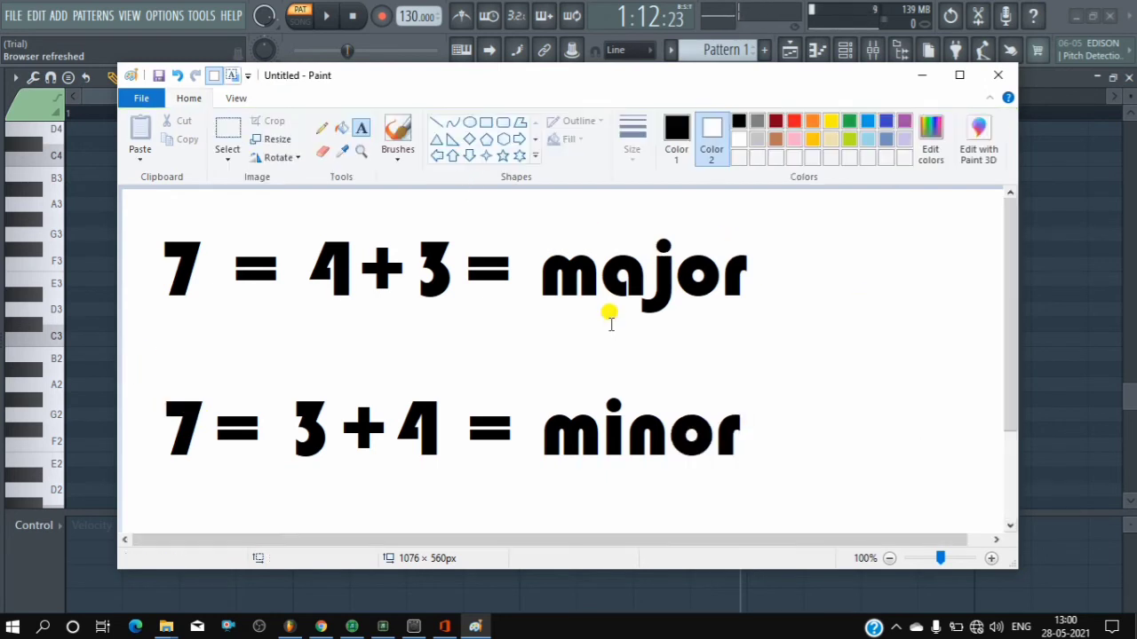
left_click(591, 265)
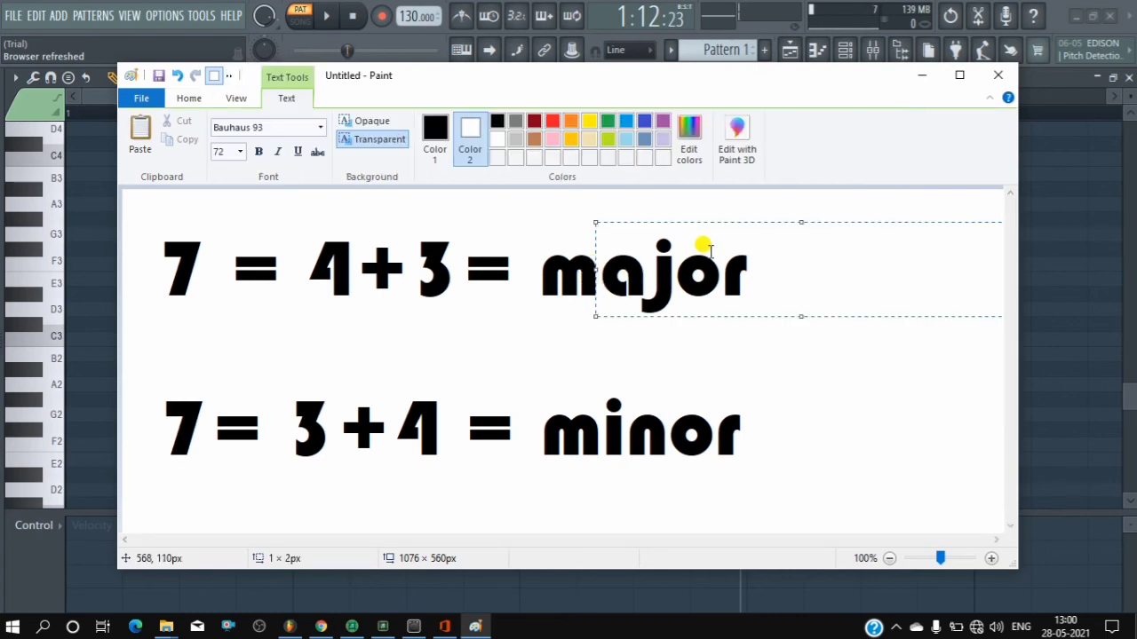
left_click(564, 246)
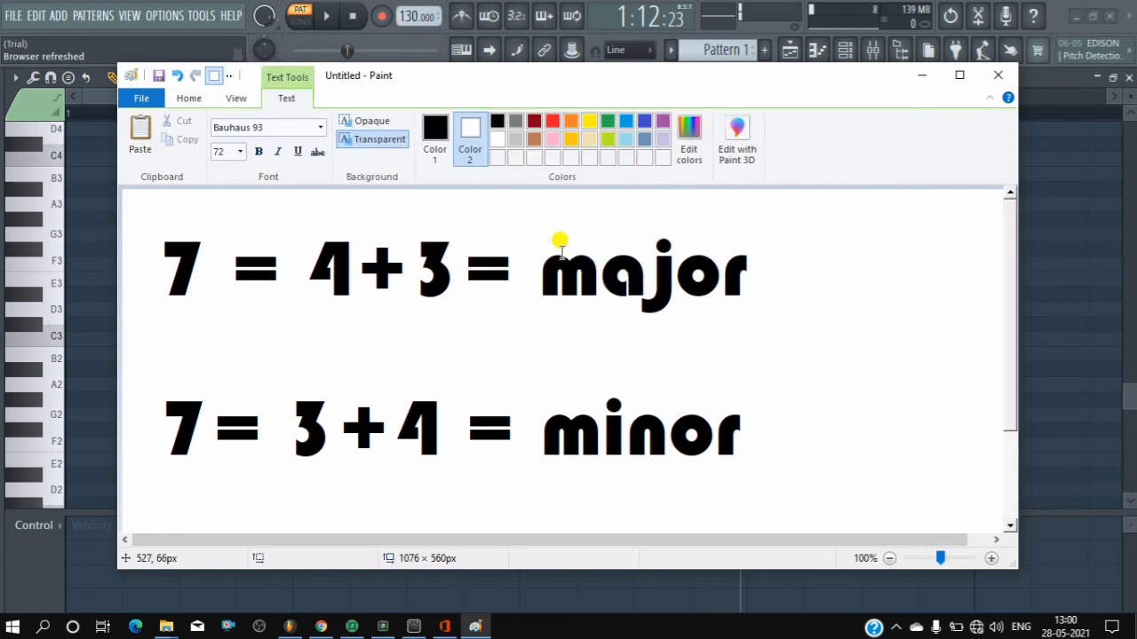
left_click(598, 277)
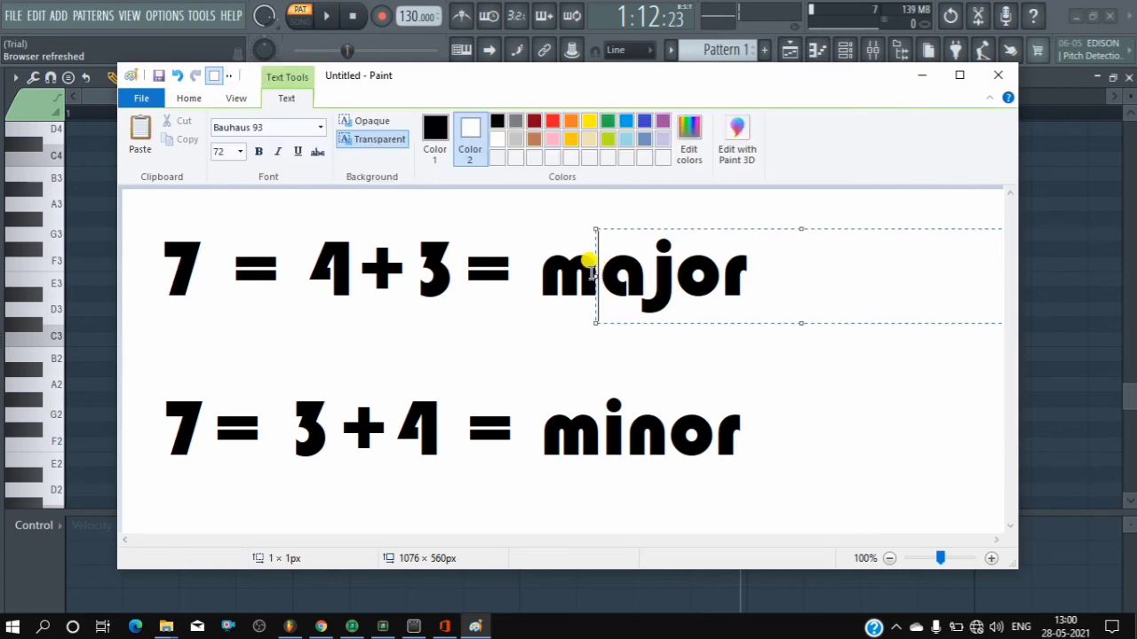
left_click(756, 193)
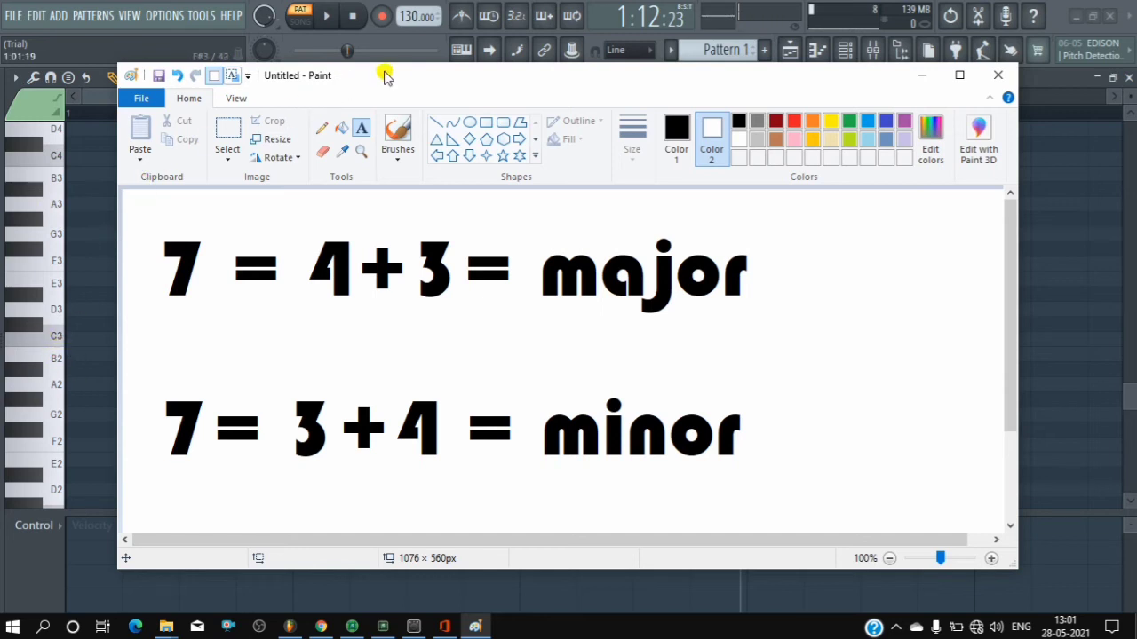
Move the Paint window clear of the piano keys, and switch to FL Studio to sound the C5 key in the piano roll.
left_click_drag(397, 75, 627, 71)
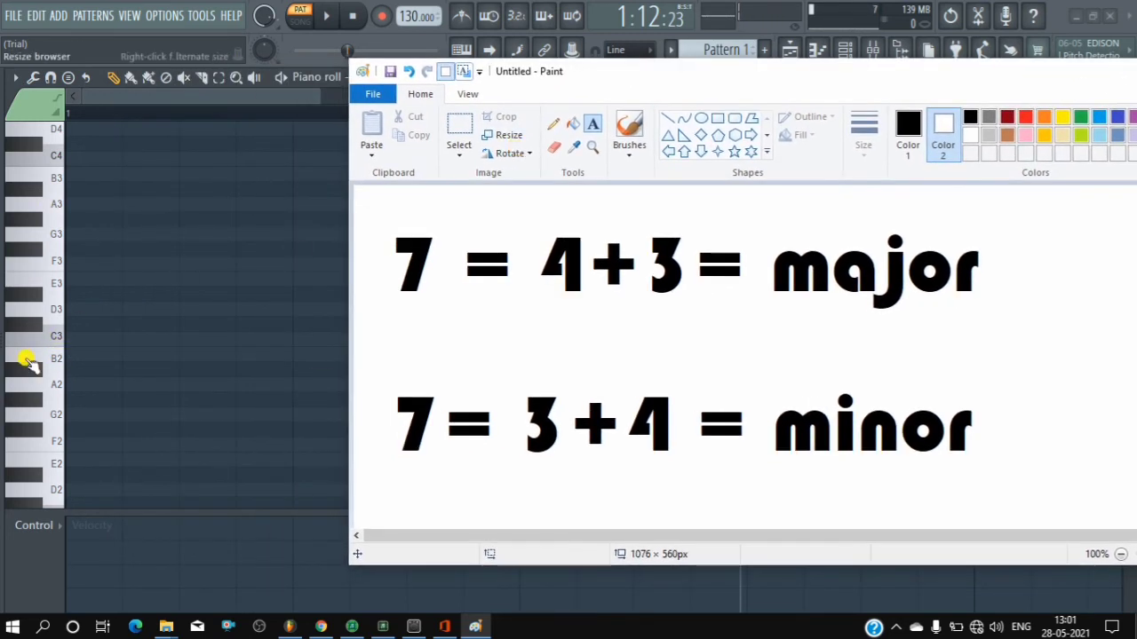
scroll(56, 342, "up", 4)
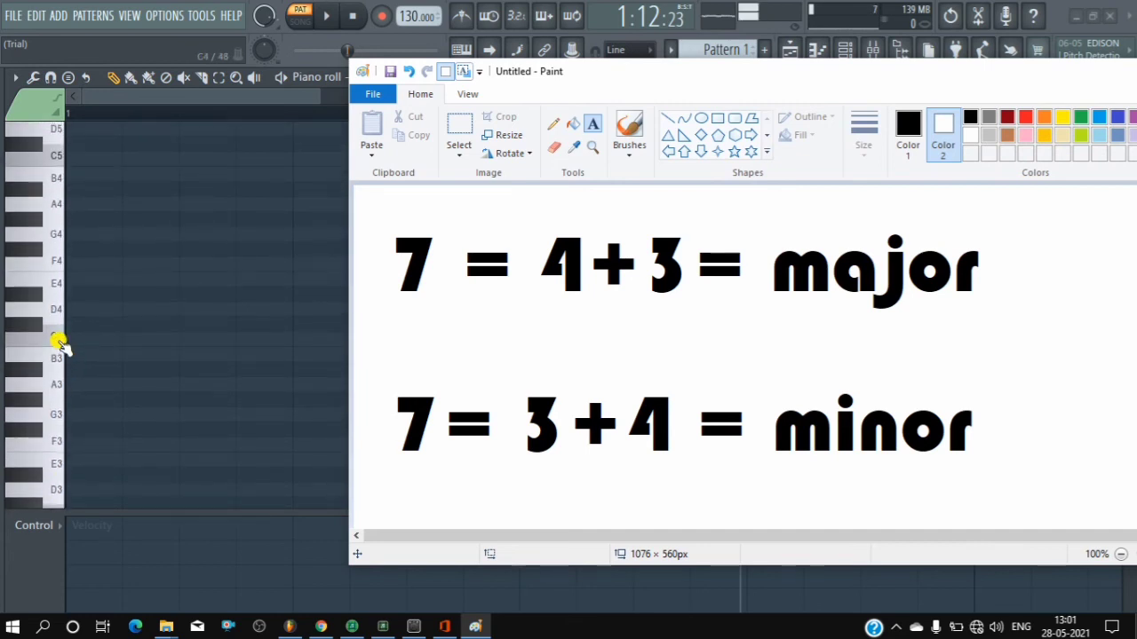
scroll(62, 293, "up", 4)
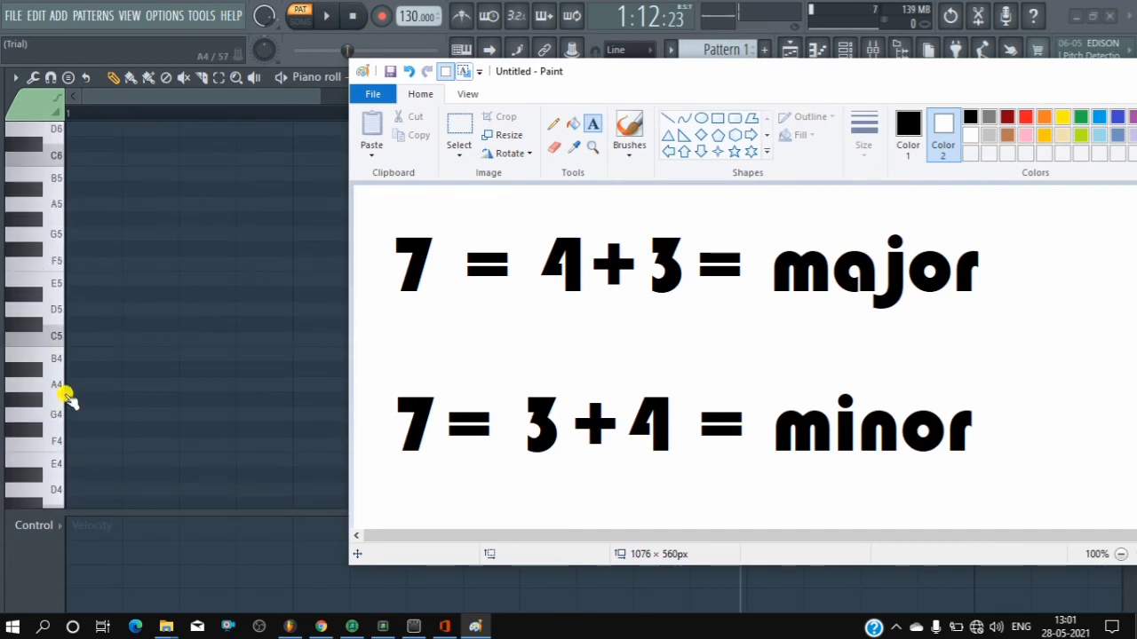
left_click(58, 339)
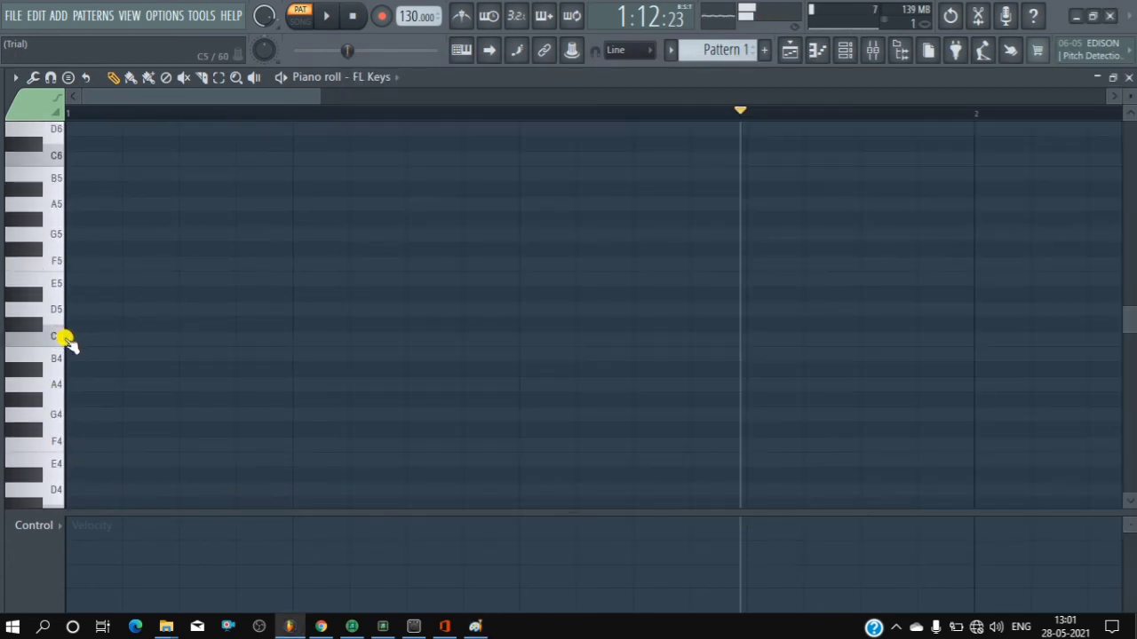
Place the C major scale from C5 up to B5 as stacked one-bar notes starting at bar 1.
left_click(74, 341)
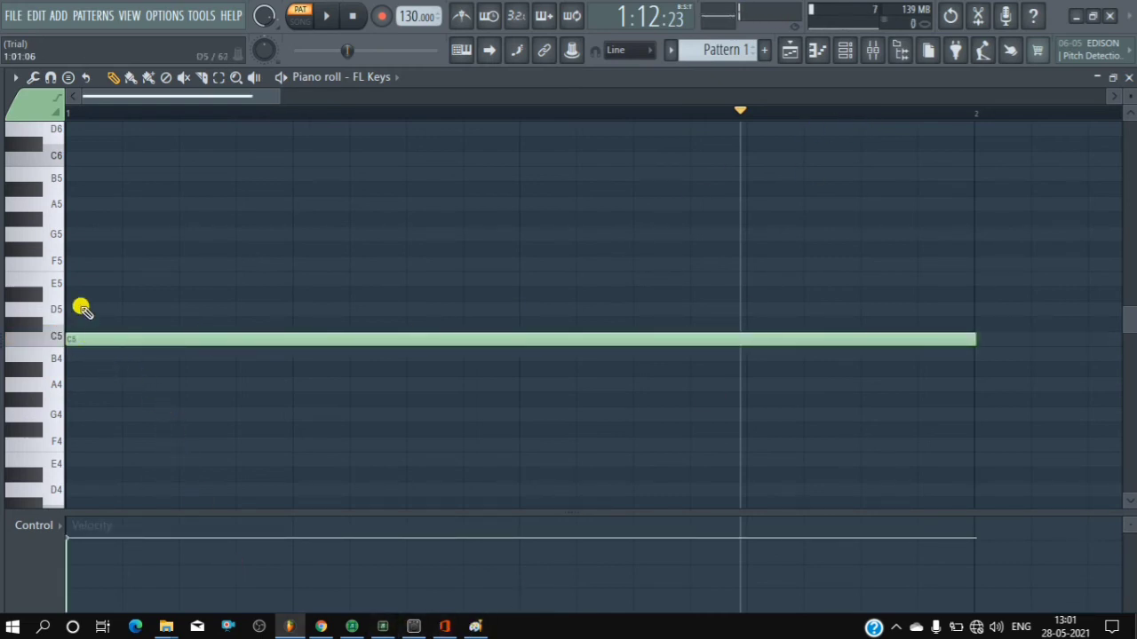
left_click(75, 174)
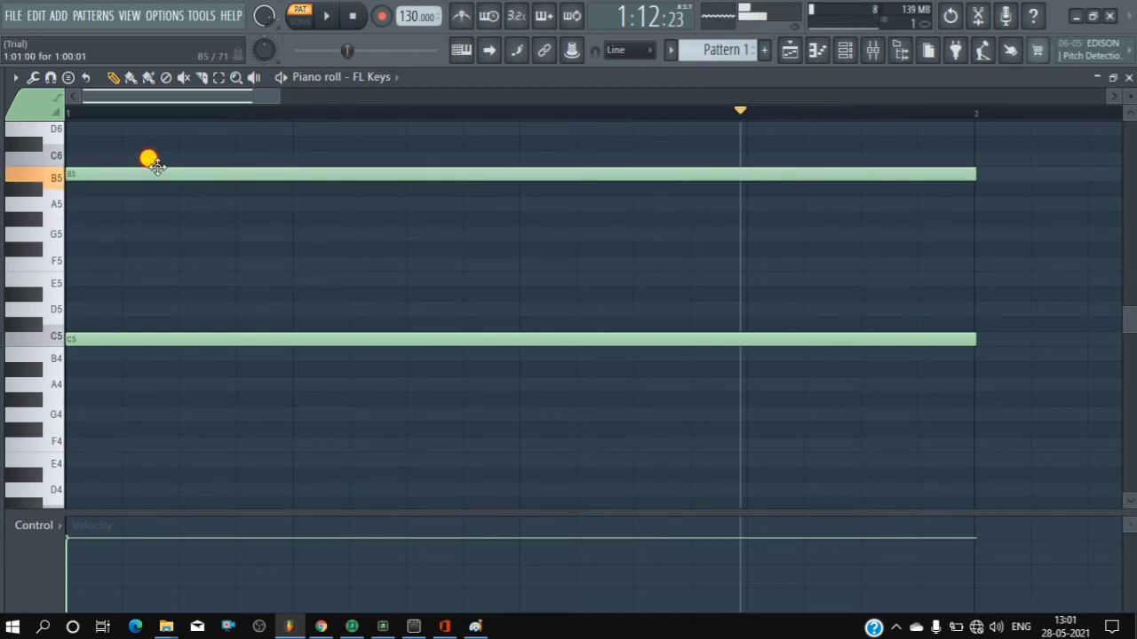
mouse_move(156, 167)
left_mouse_down()
mouse_move(159, 153)
mouse_move(152, 183)
left_mouse_up()
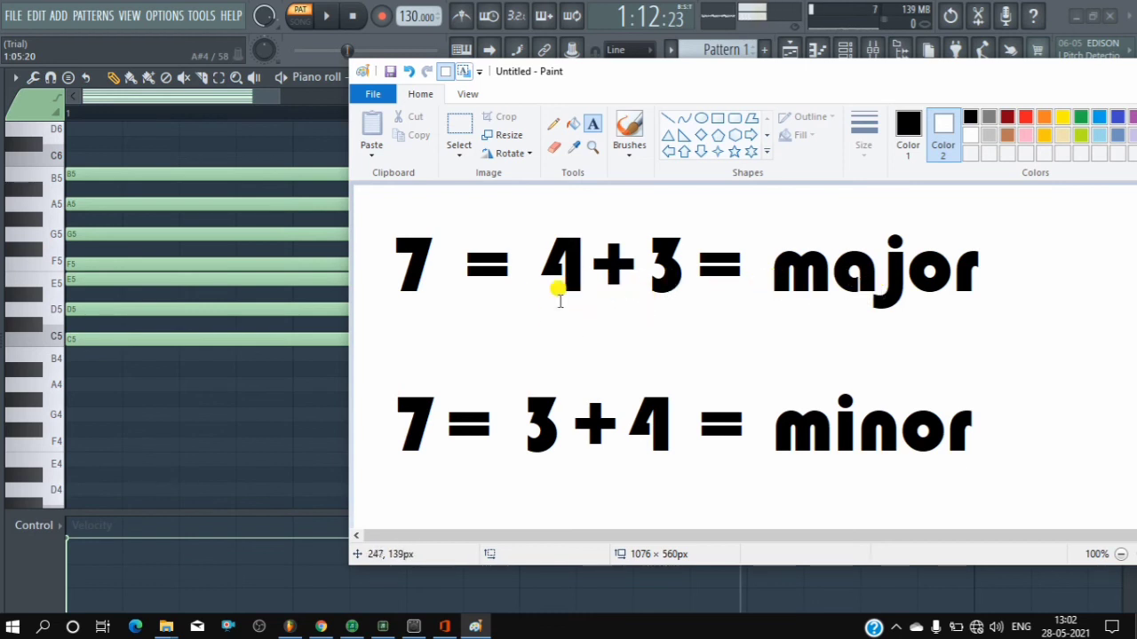
Reduce the stacked scale to a C major chord at bar 1 by removing D5, F5, A5 and B5 and keeping C5, E5 and G5.
right_click(100, 283)
right_click(103, 309)
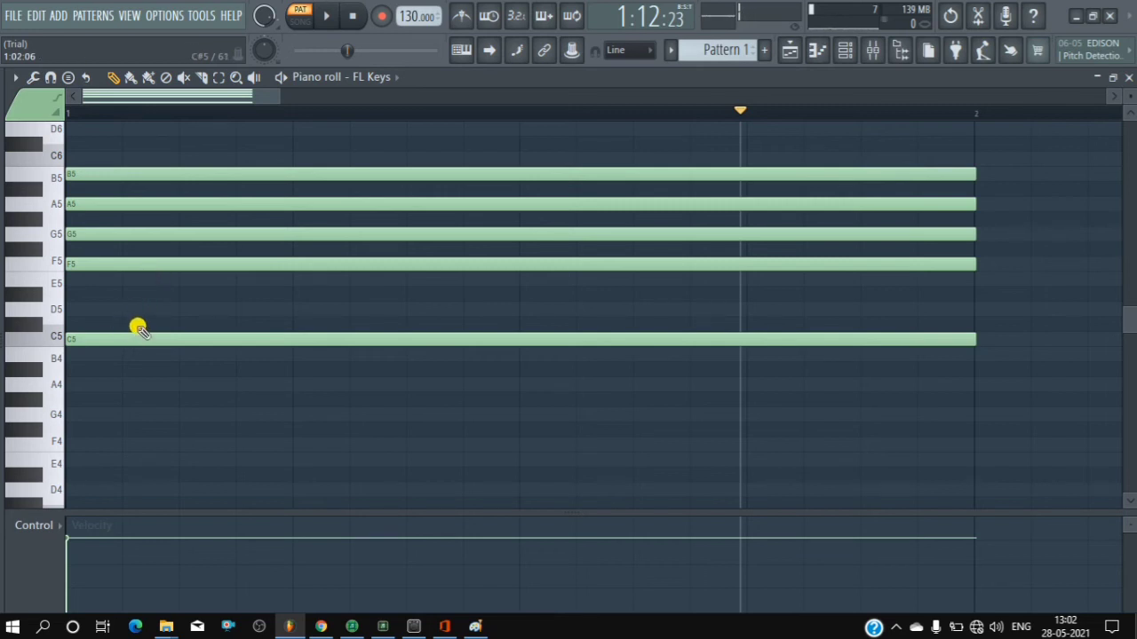
left_click(140, 280)
right_click(142, 265)
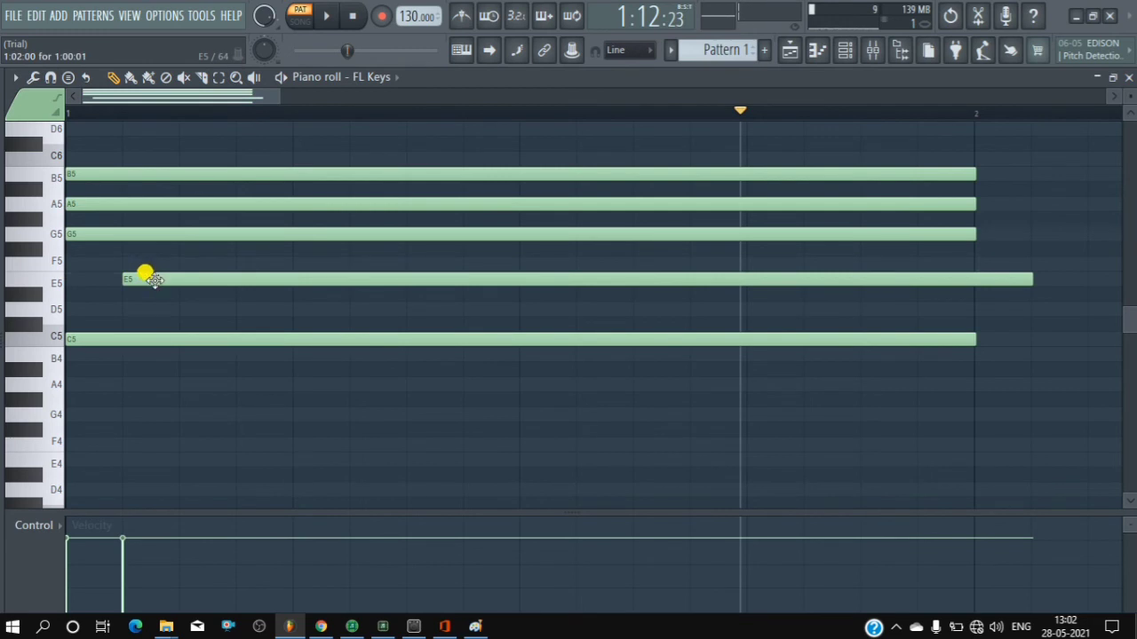
left_click_drag(137, 270, 95, 274)
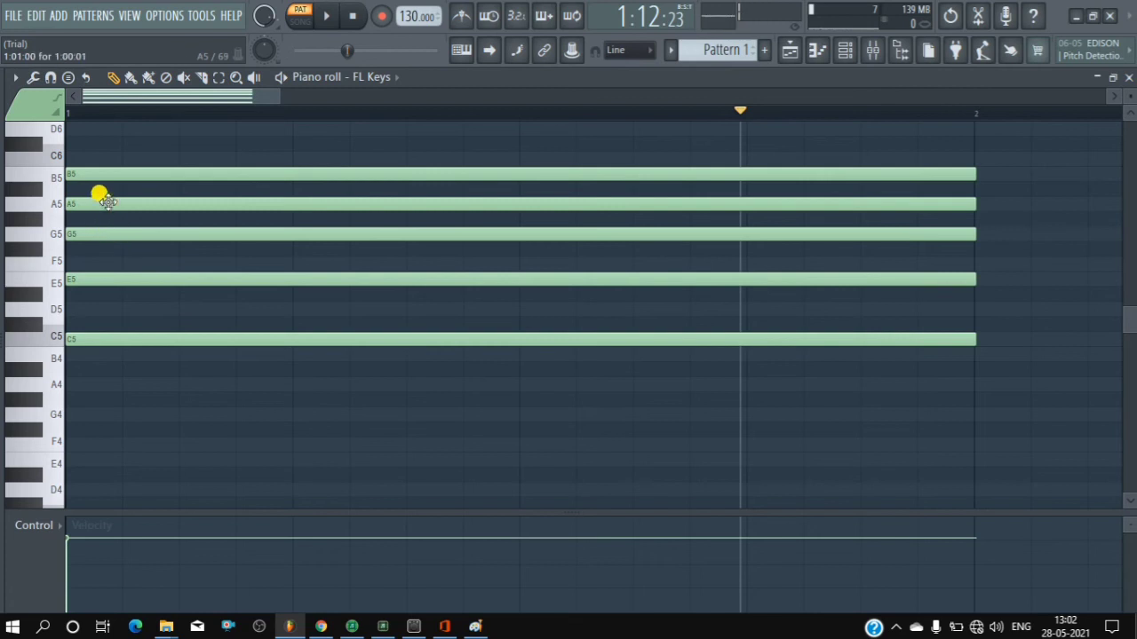
right_click(107, 203)
right_click(131, 174)
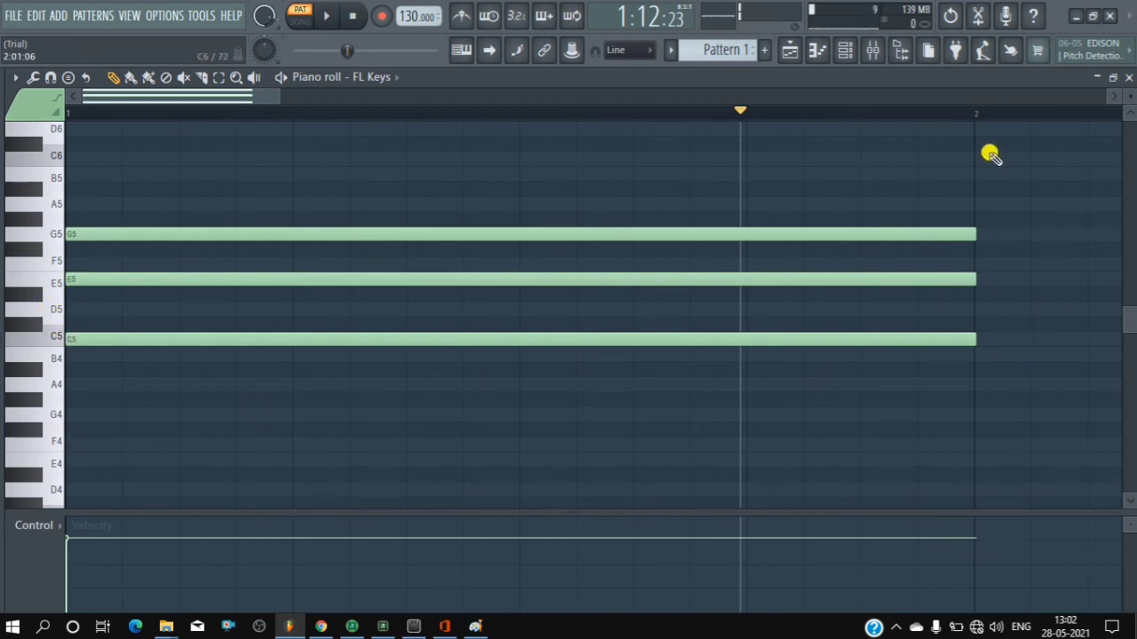
Bring the Paint chord formulas forward and place their window over the browser area, clear of the piano roll notes.
left_click_drag(990, 155, 1087, 313)
scroll(649, 115, "down", 4)
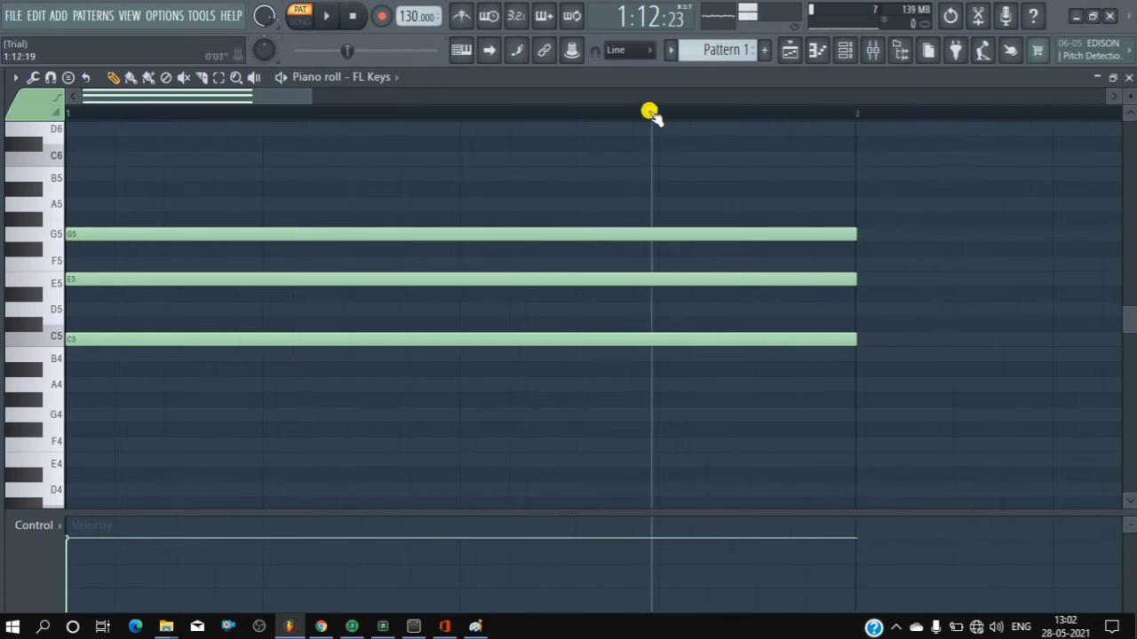
scroll(645, 114, "down", 1)
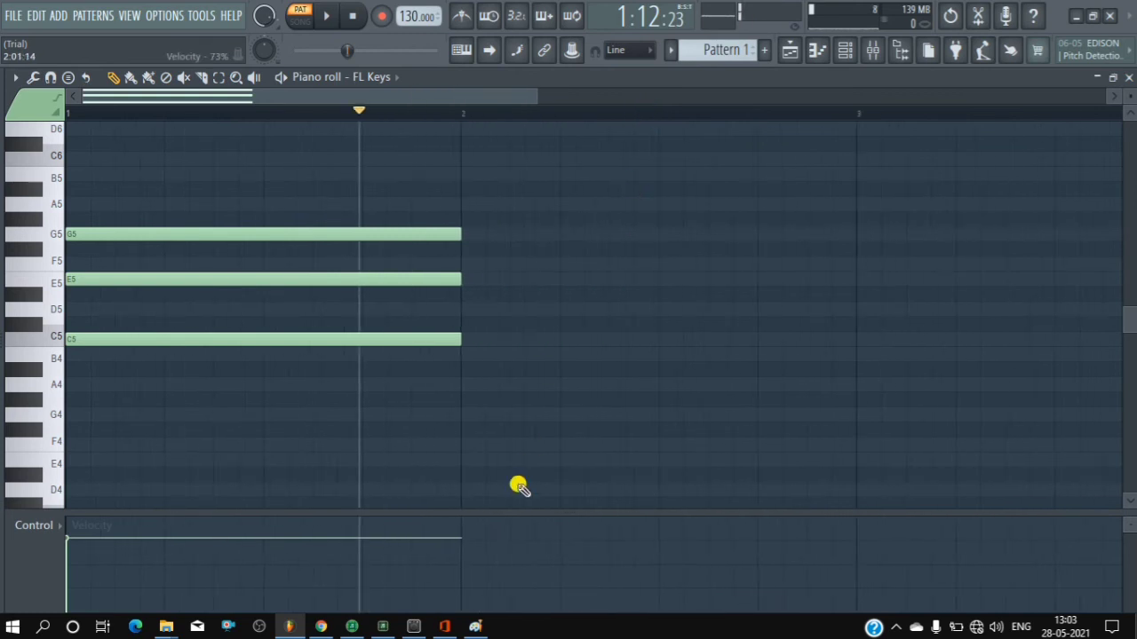
left_click(473, 627)
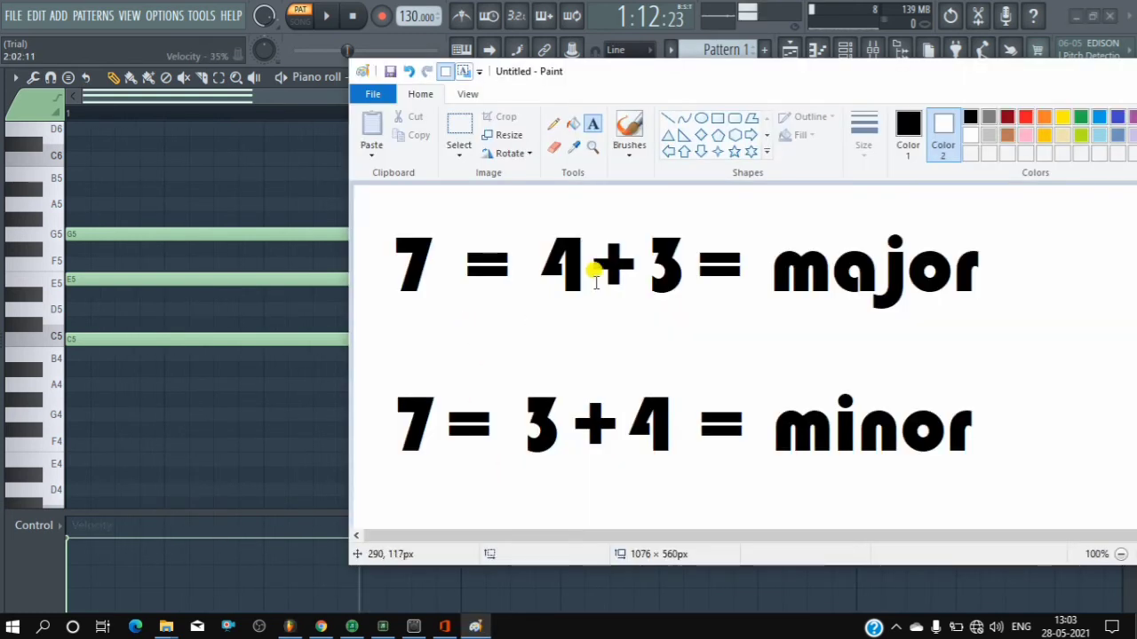
left_click_drag(655, 78, 783, 92)
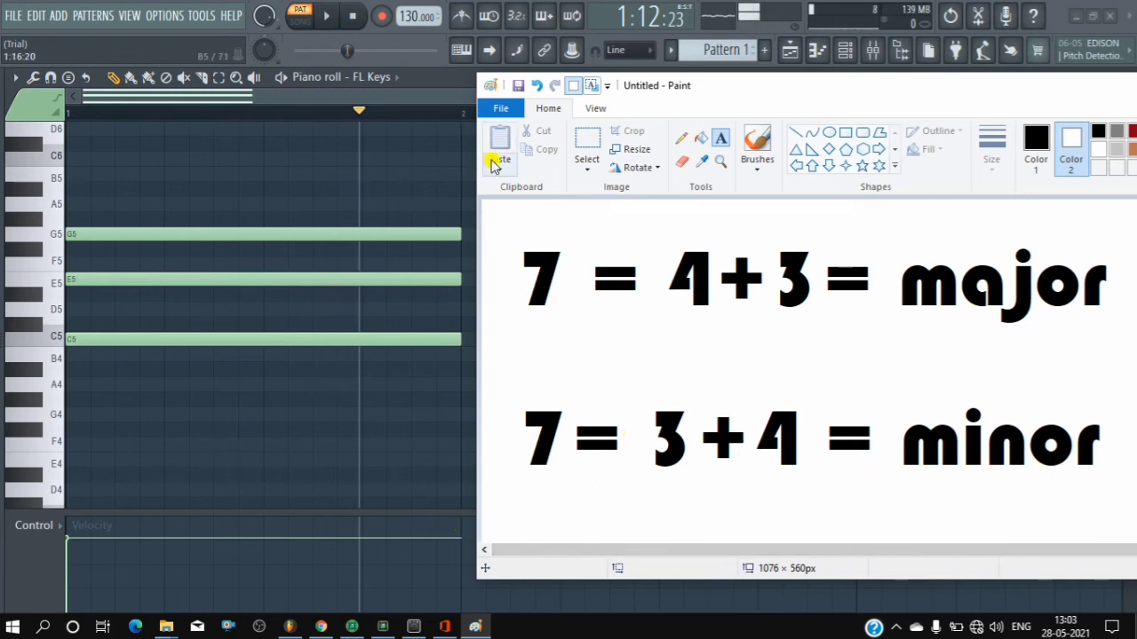
left_click_drag(665, 74, 664, 75)
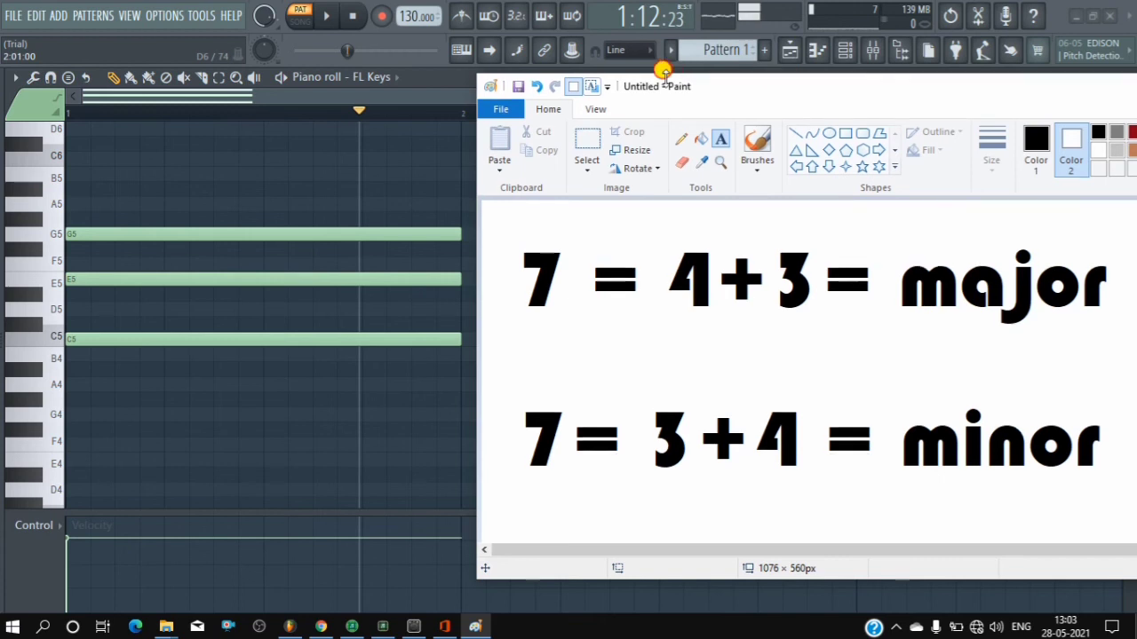
left_click_drag(795, 85, 359, 77)
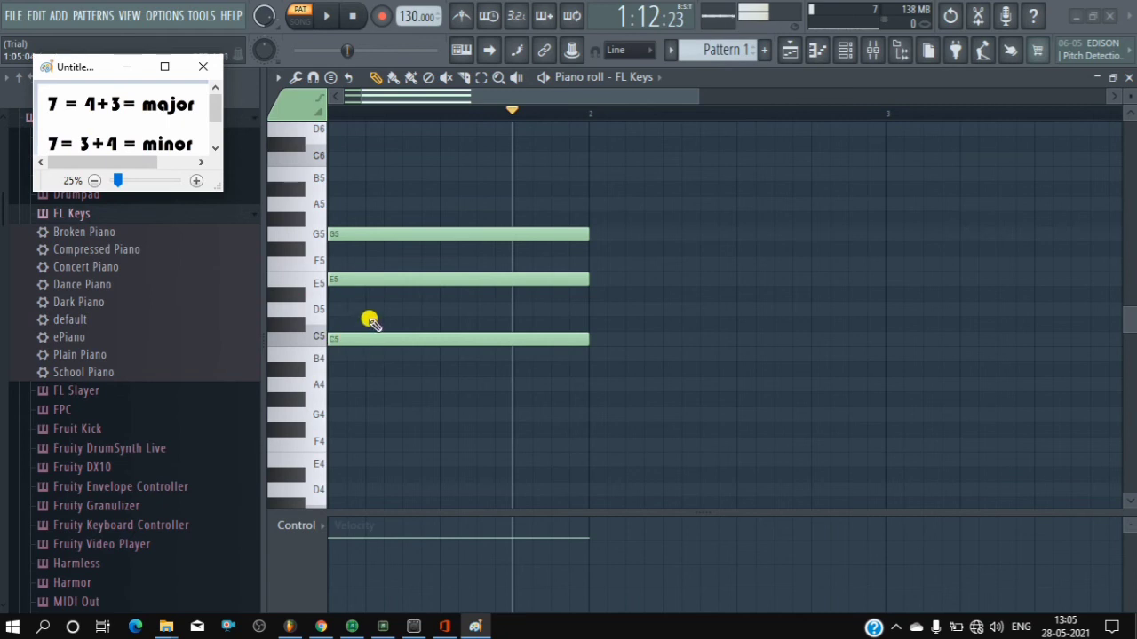
Place one-bar C#5 and E5 notes at bar 2, following the 3+4 minor formula.
left_click(588, 326)
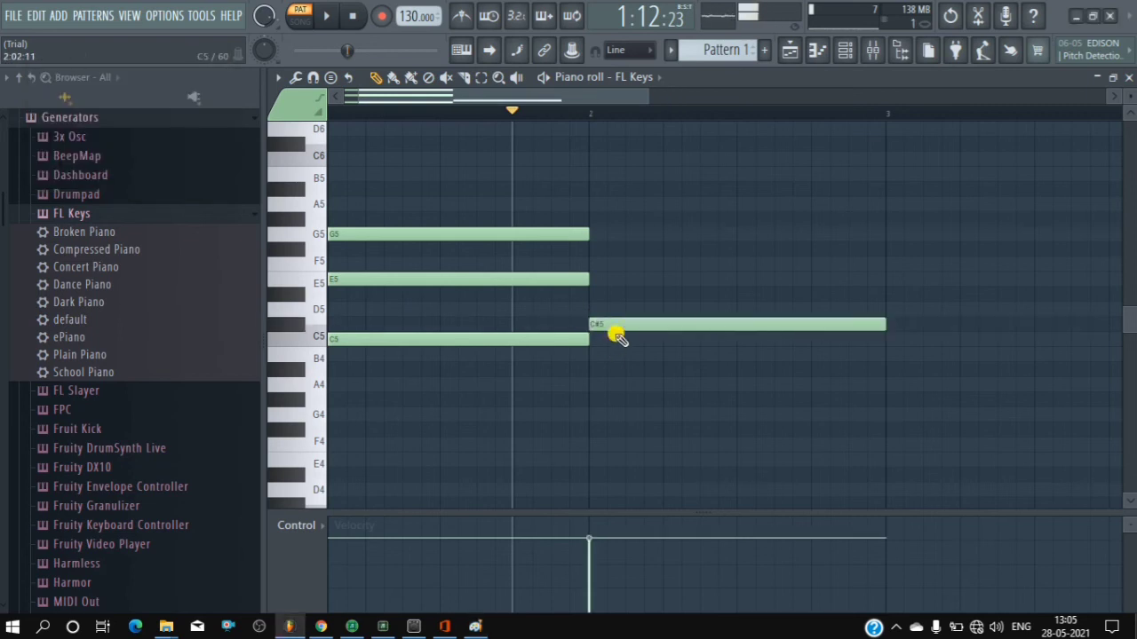
left_click(475, 626)
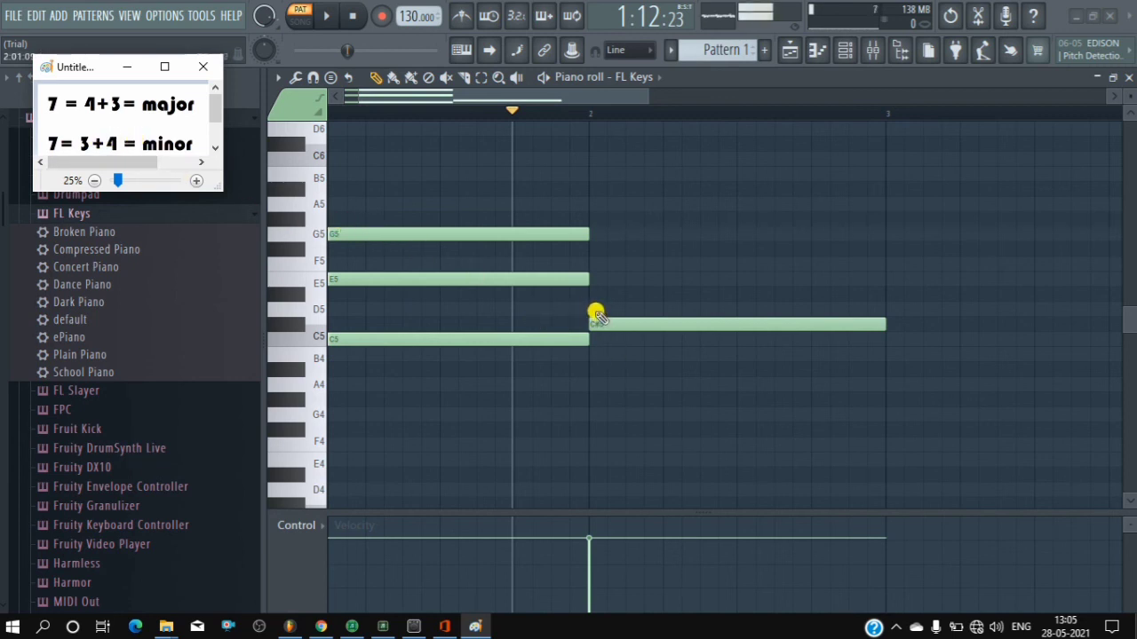
left_click_drag(595, 282, 885, 280)
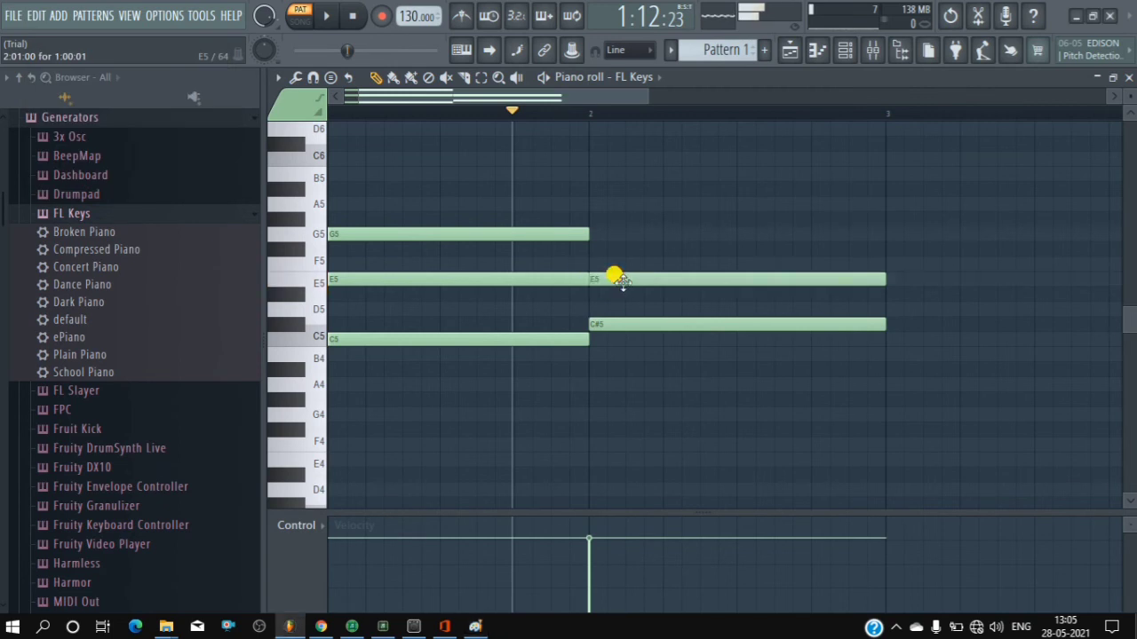
Count semitones up from E5 with temporary notes on F5 and F#5, and complete the C# minor chord with a one-bar G#5.
left_click(602, 264)
right_click(612, 261)
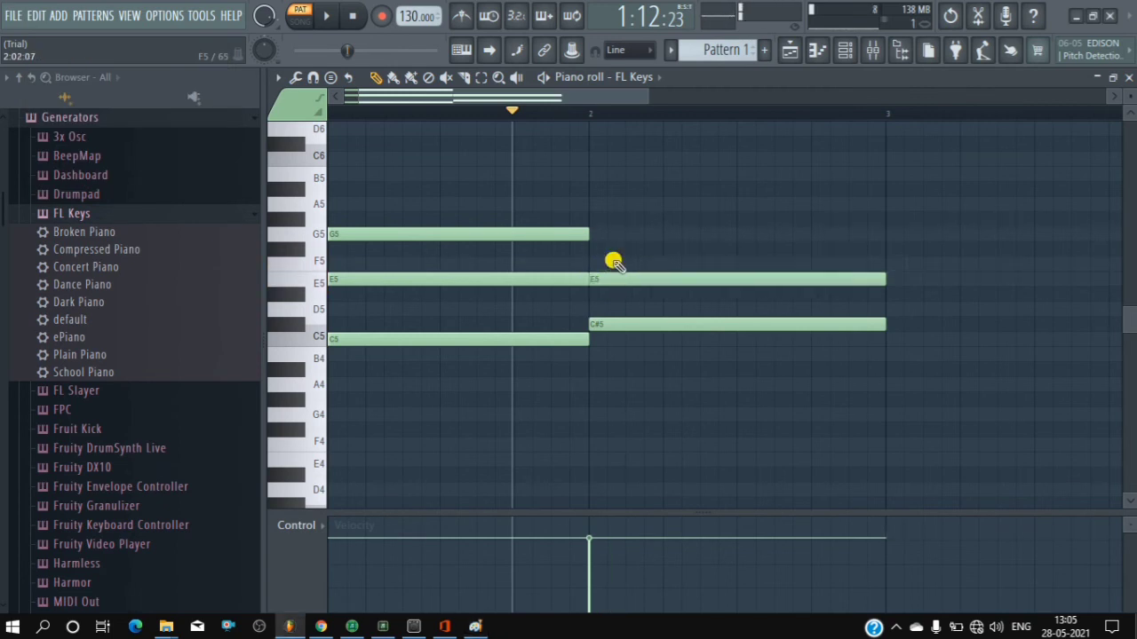
left_click(609, 248)
right_click(615, 246)
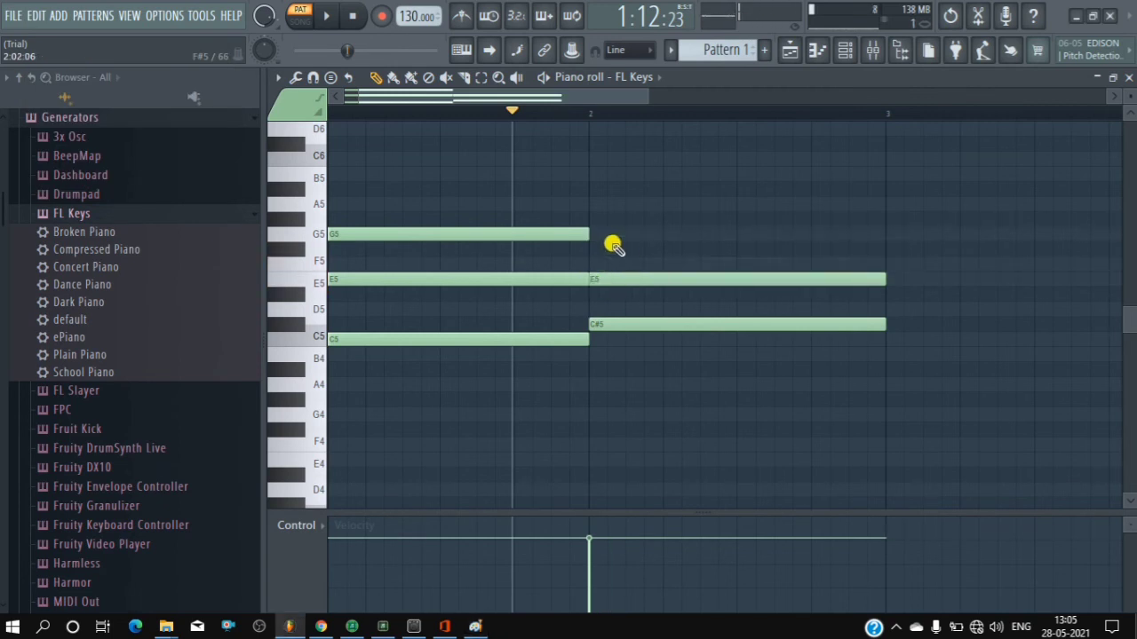
left_click(593, 218)
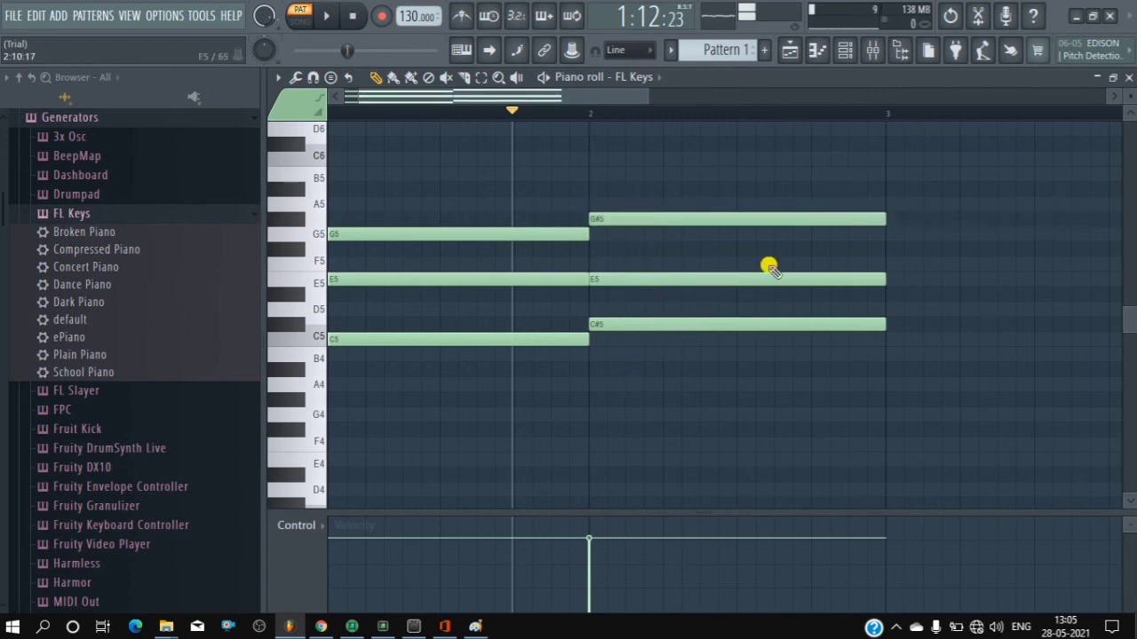
Stamp a Major chord with its root on C5 at bar 3 to compare with the hand-built chord.
scroll(860, 120, "down", 2)
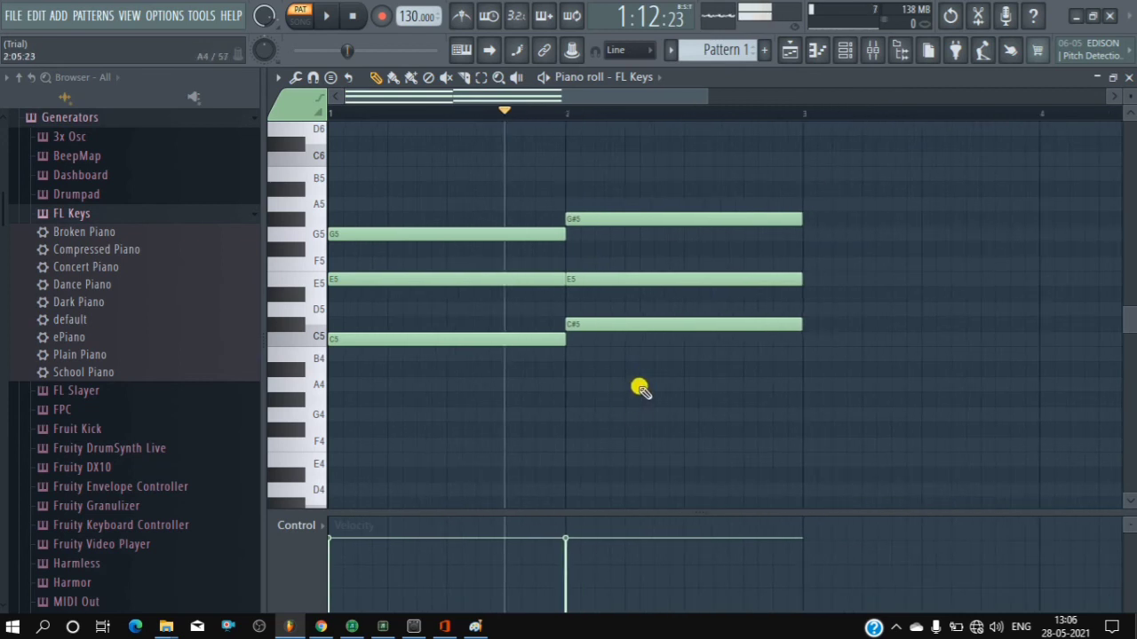
scroll(712, 108, "down", 1)
scroll(713, 108, "down", 1)
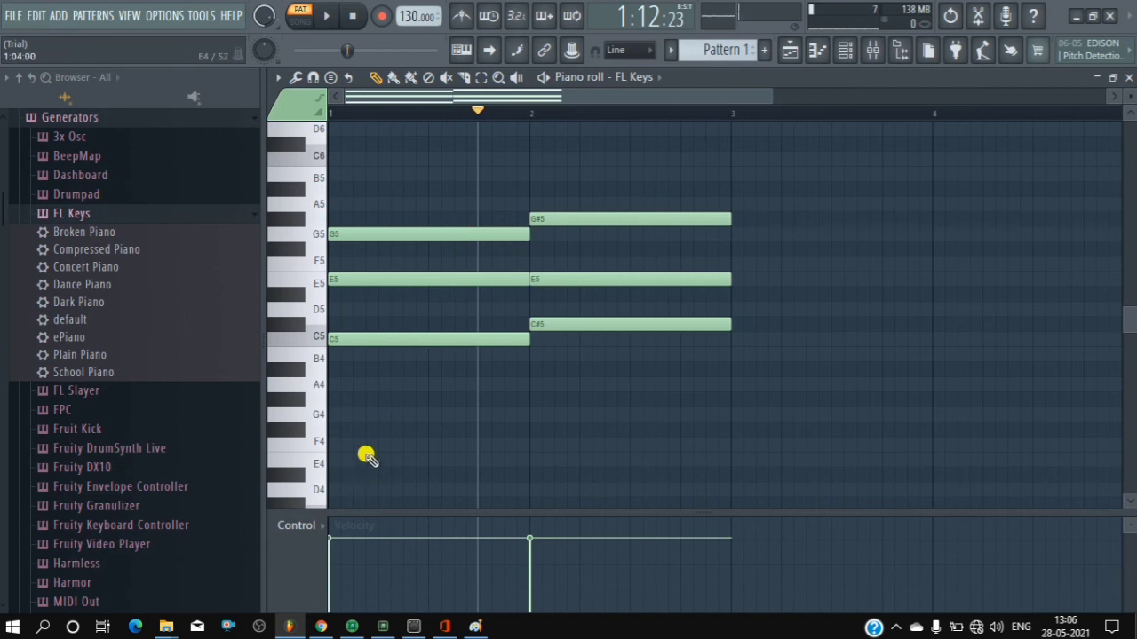
left_click(278, 79)
mouse_move(317, 148)
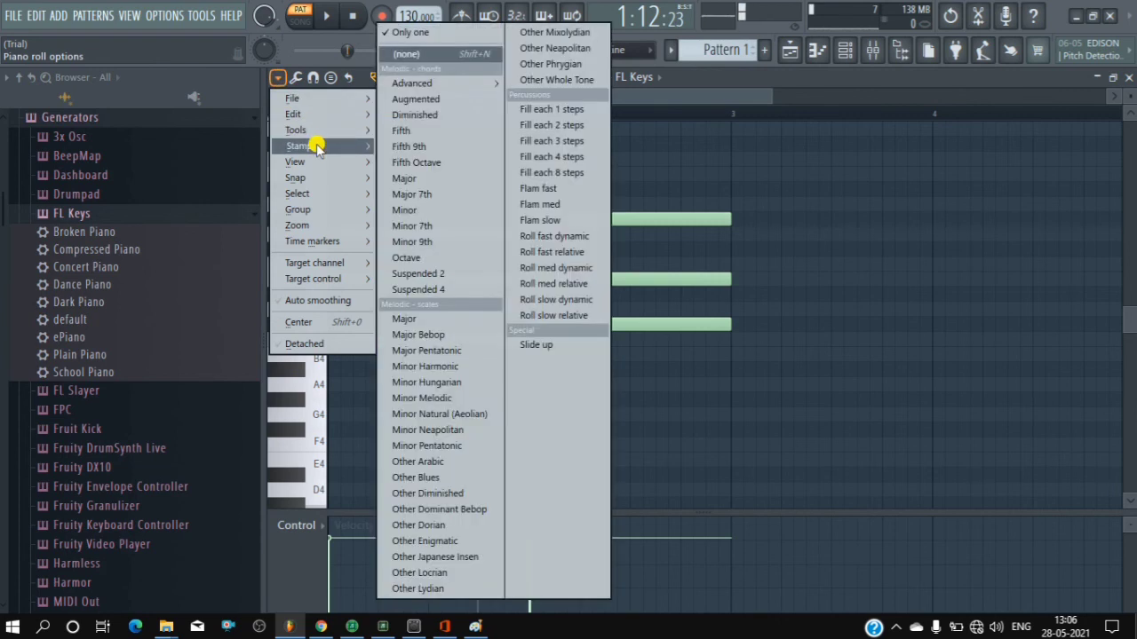
left_click(421, 182)
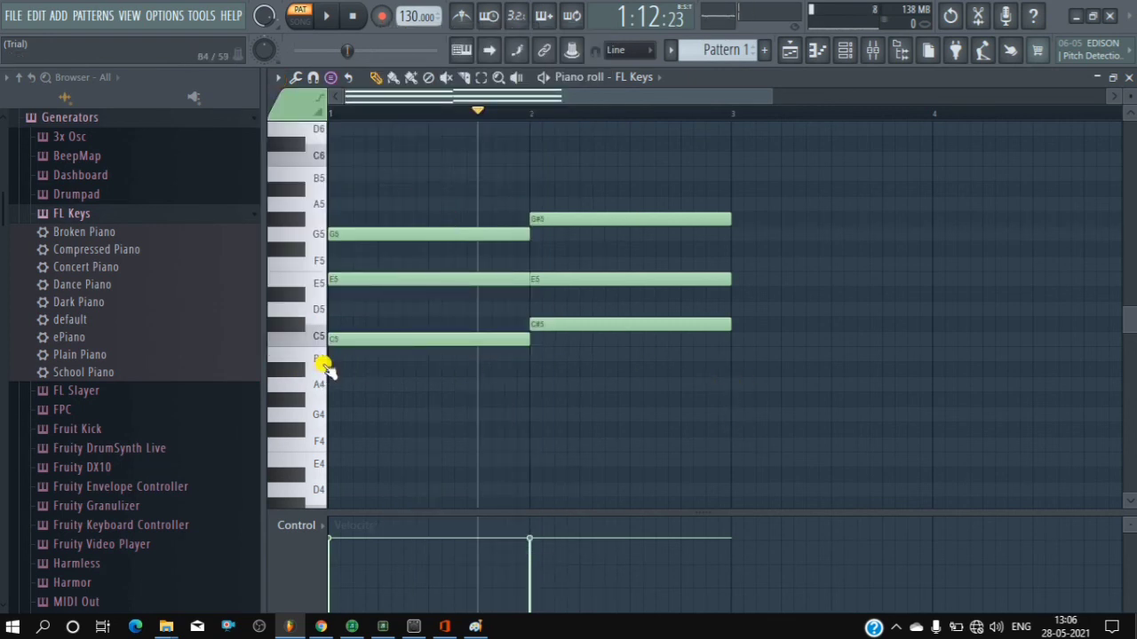
left_click(734, 341)
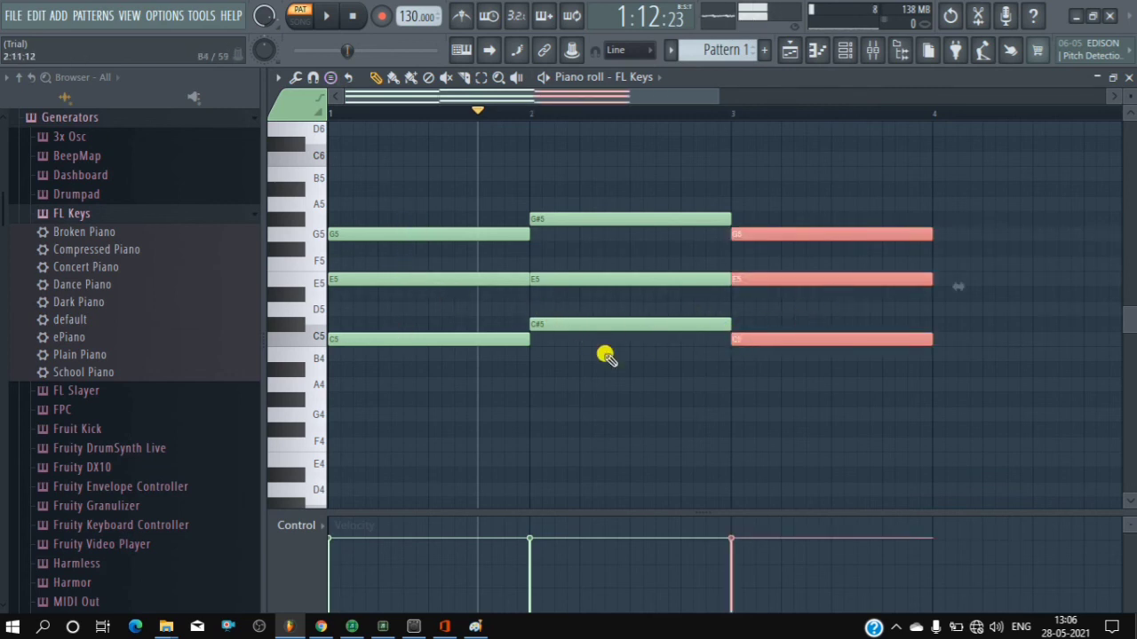
mouse_move(866, 233)
left_mouse_down()
mouse_move(502, 204)
mouse_move(462, 233)
mouse_move(932, 259)
mouse_move(869, 251)
mouse_move(872, 228)
left_mouse_up()
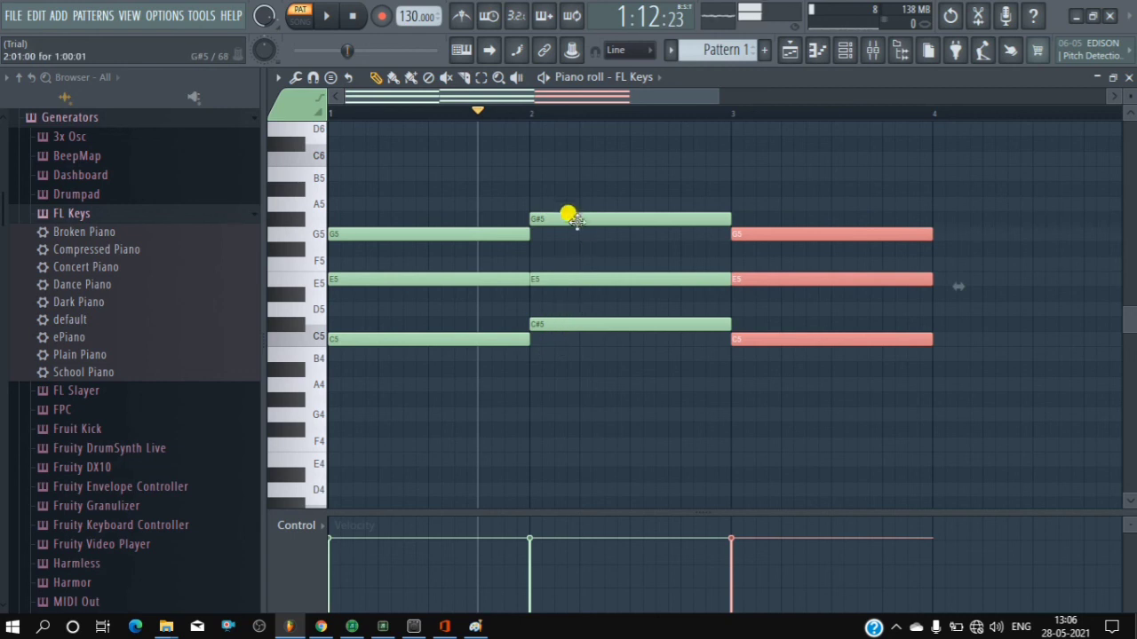
Stamp a Minor chord with its root on C#5 at bar 4.
left_click(278, 77)
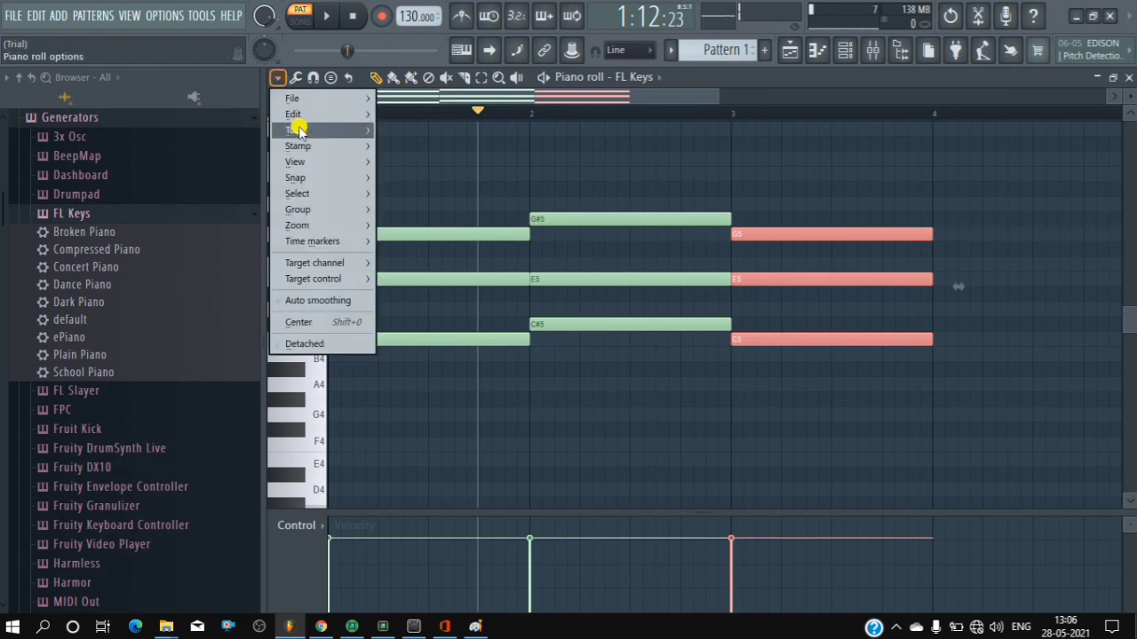
mouse_move(307, 153)
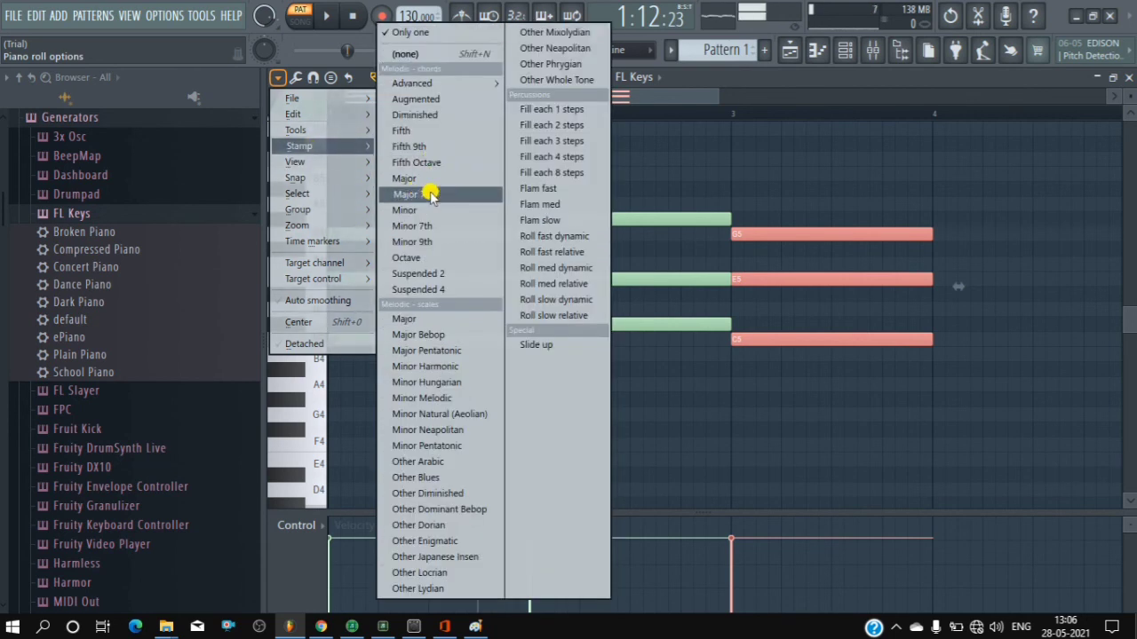
left_click(416, 211)
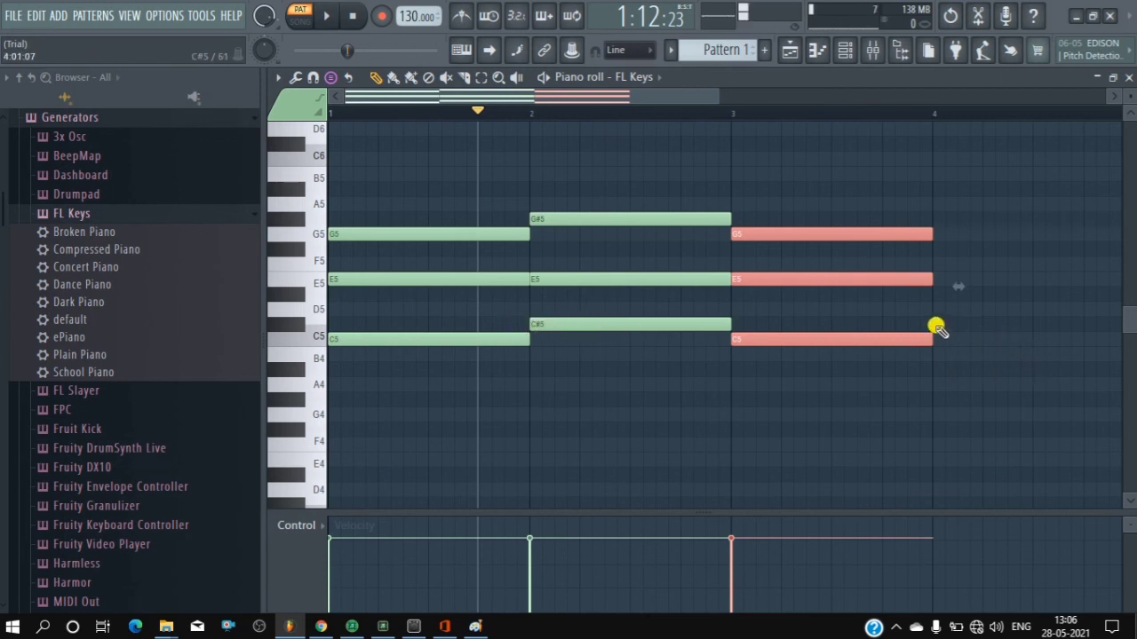
left_click(937, 325)
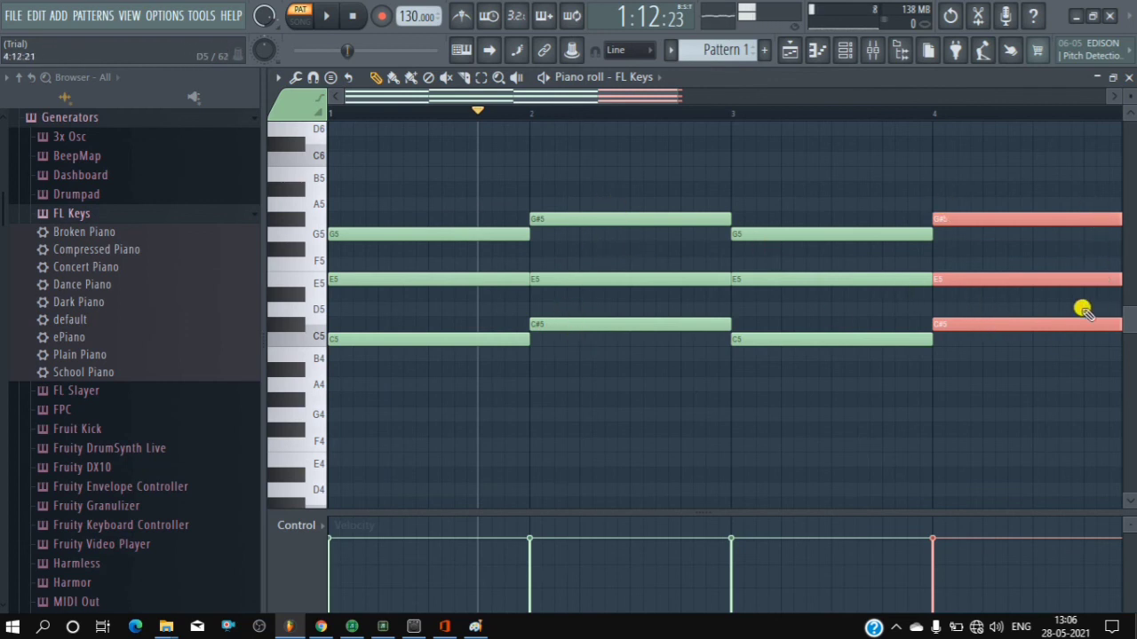
mouse_move(1027, 216)
left_mouse_down()
mouse_move(639, 201)
mouse_move(635, 222)
mouse_move(1016, 211)
mouse_move(1010, 222)
left_mouse_up()
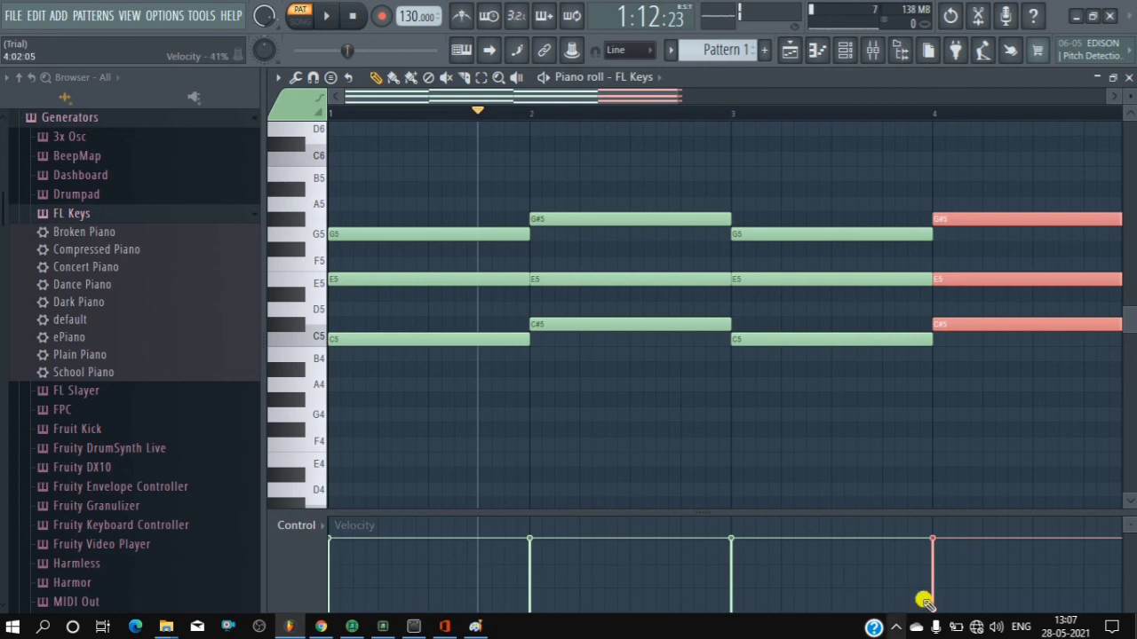
Show the major and minor chord formulas in a maximised Paint window at 100% zoom.
left_click(473, 627)
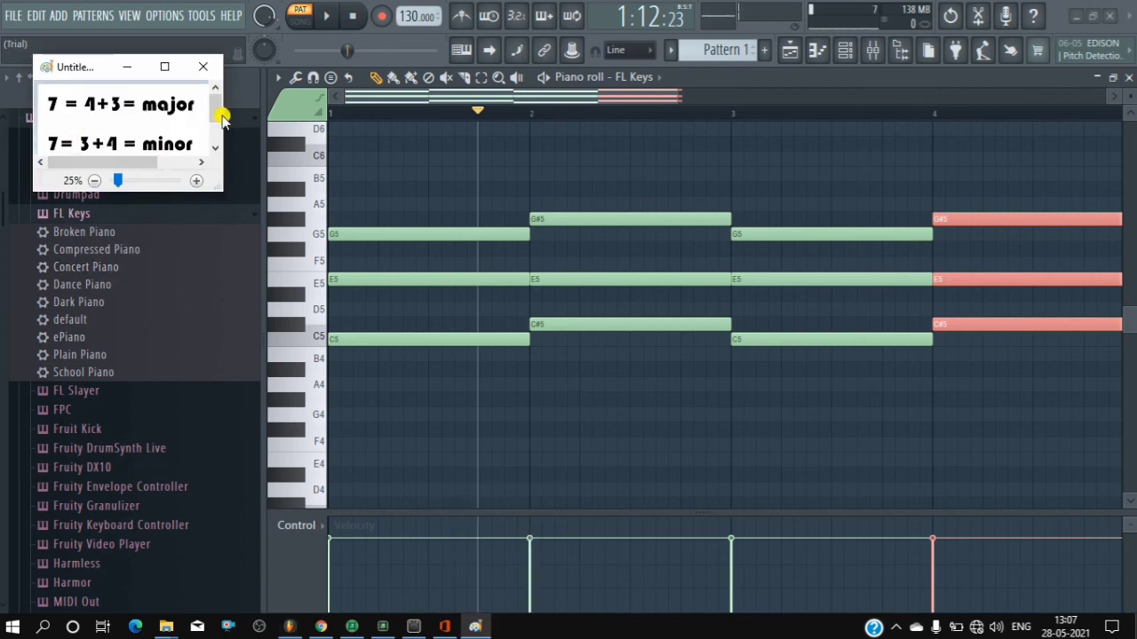
left_click(173, 70)
left_click_drag(1052, 604, 1078, 630)
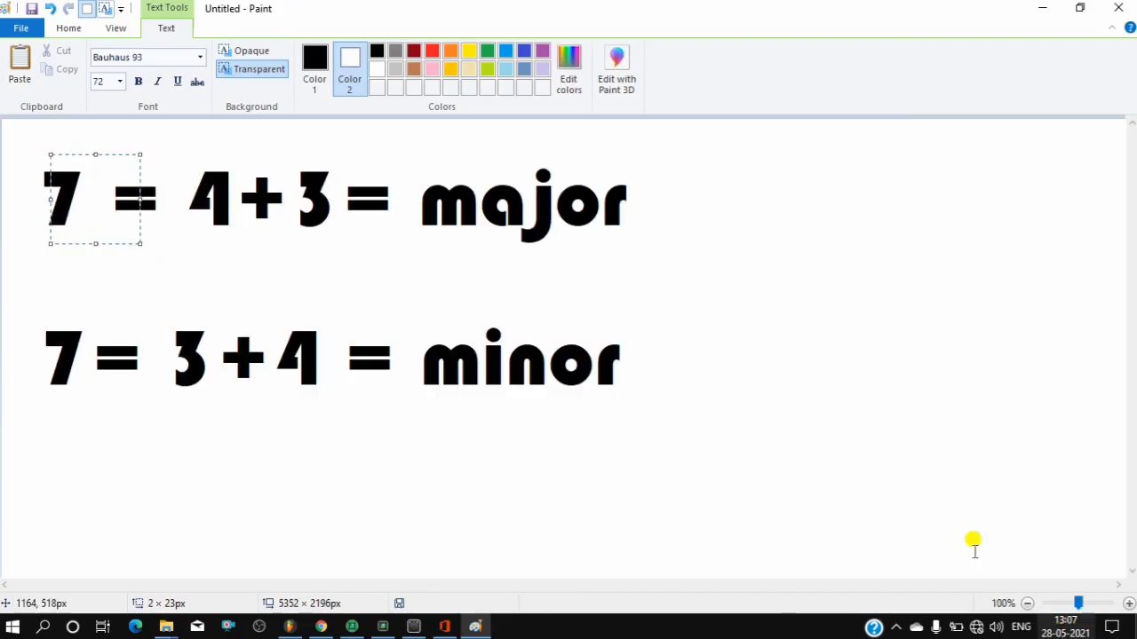
left_click(924, 253)
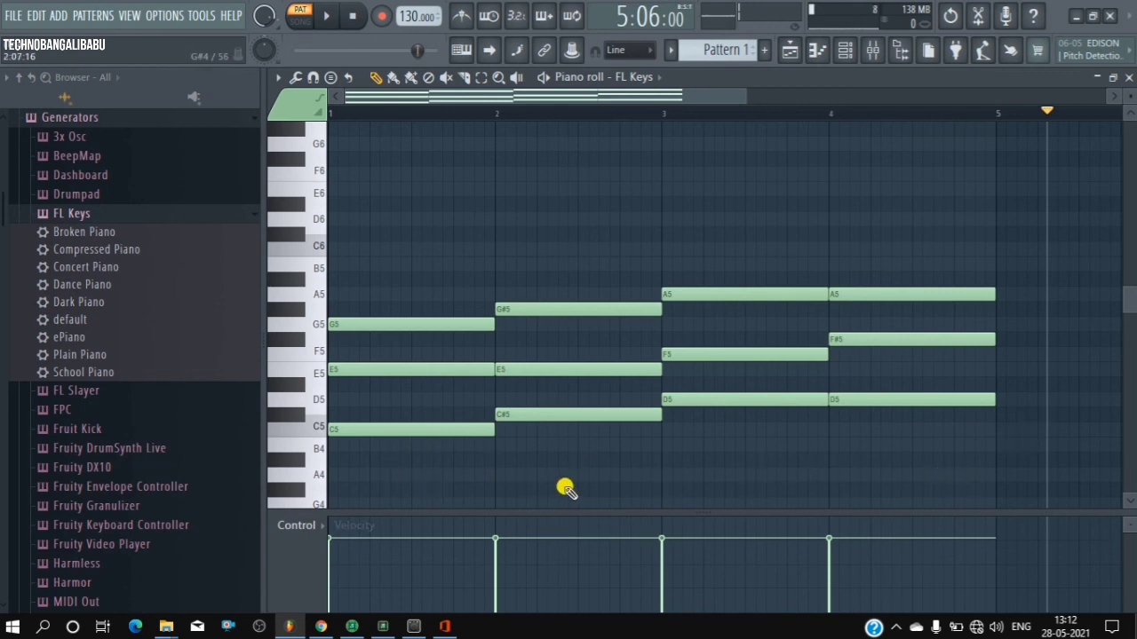
Switch to the FL Studio piano roll and sound the D5 key.
left_click(318, 408)
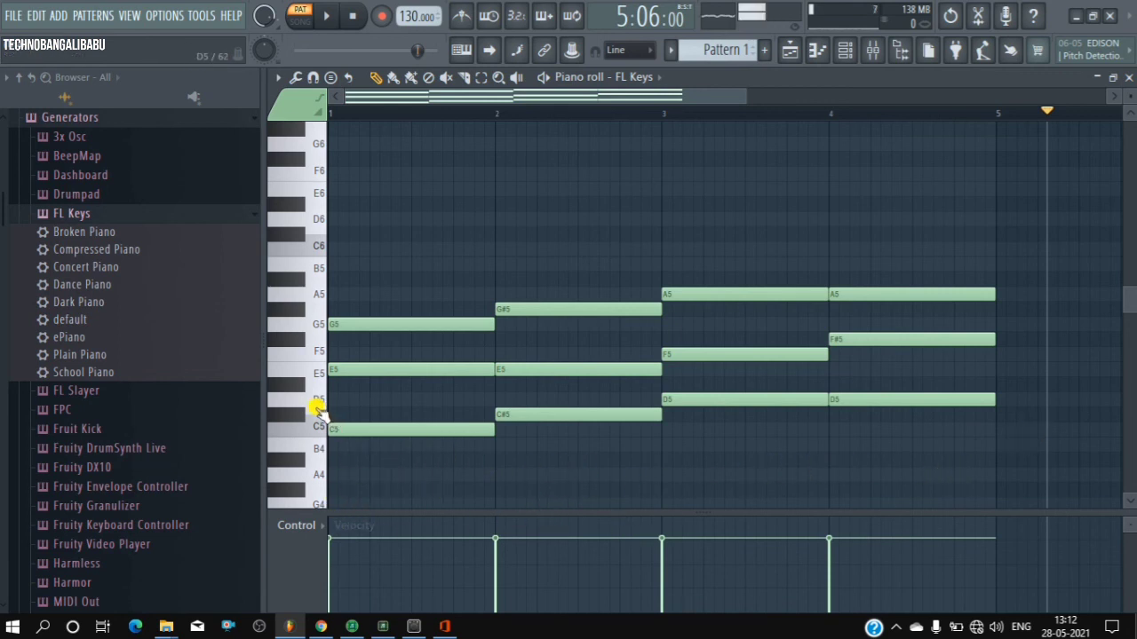